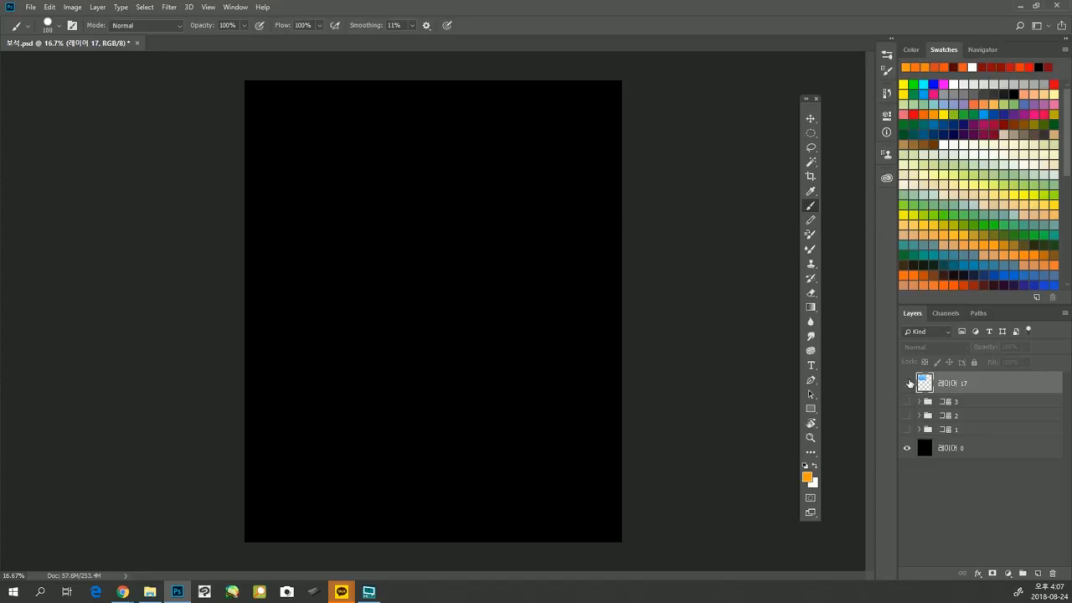
# Show the layer holding the light blue gradient rectangle and move the floating toolbox next to the panels.
pyautogui.click(908, 382)
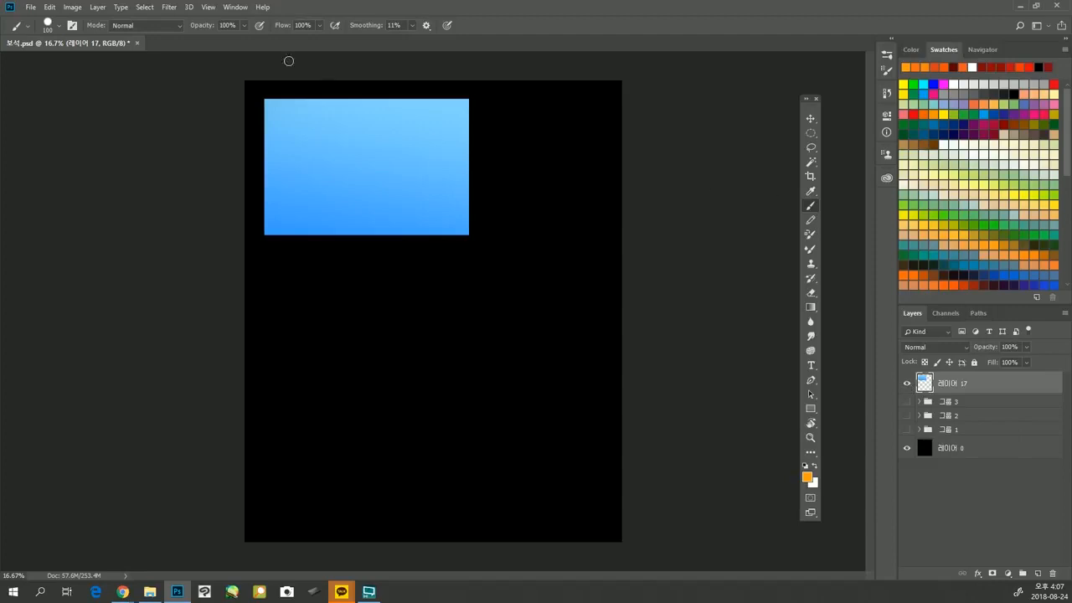
pyautogui.click(59, 27)
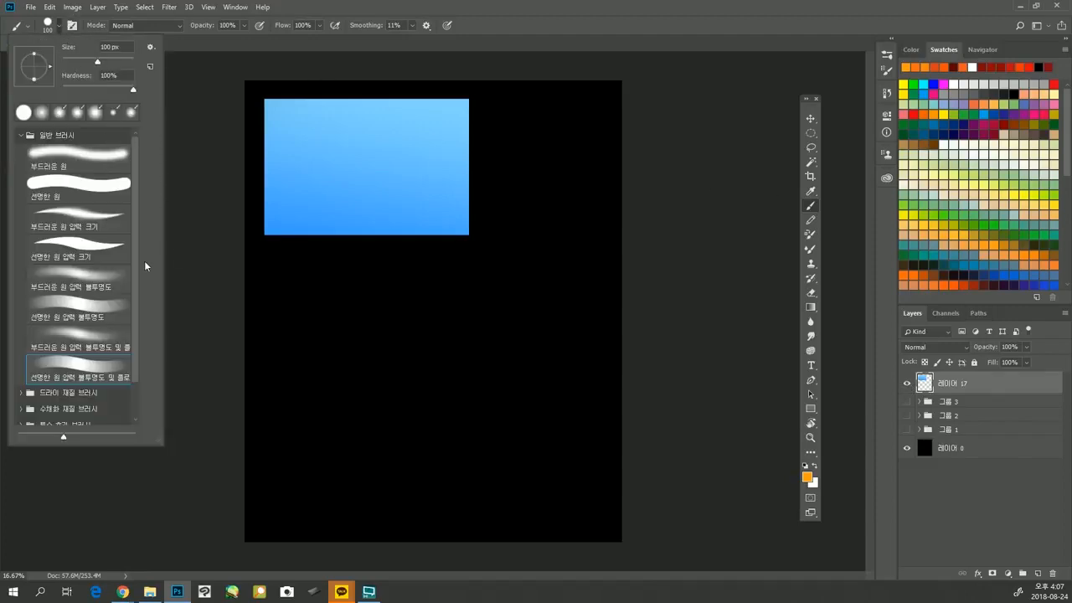
pyautogui.click(179, 253)
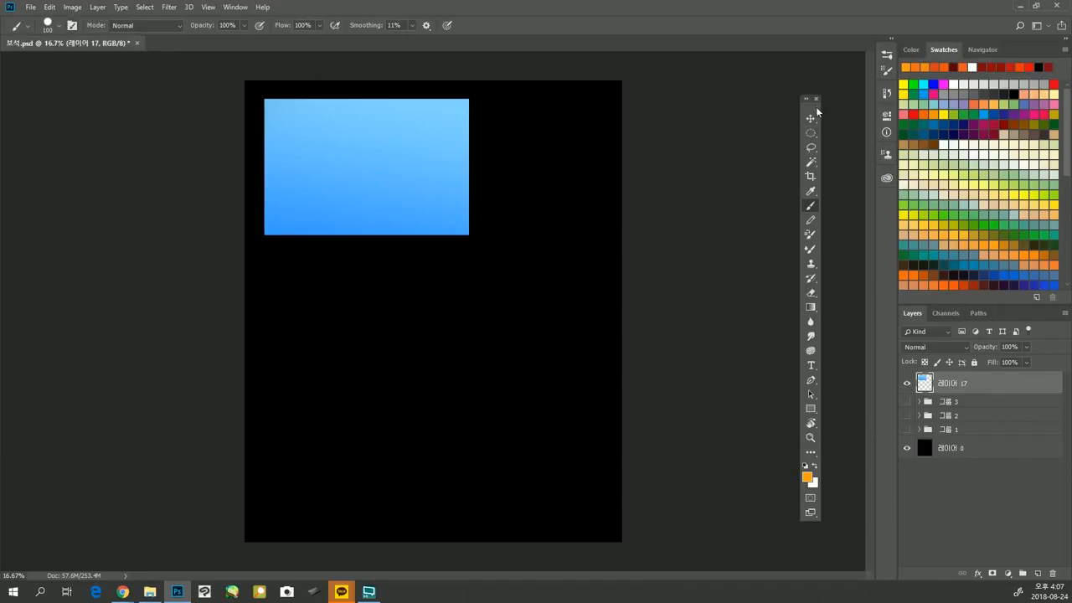
pyautogui.moveTo(811, 100); pyautogui.dragTo(10, 75)
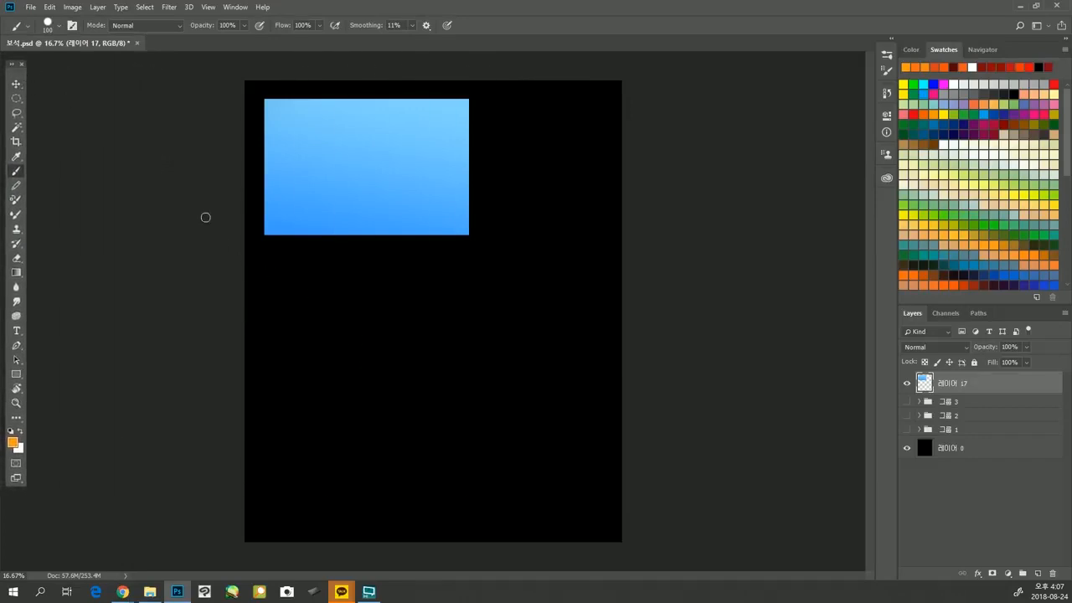
pyautogui.moveTo(18, 74)
pyautogui.mouseDown()
pyautogui.moveTo(424, 160)
pyautogui.moveTo(834, 147)
pyautogui.moveTo(859, 77)
pyautogui.mouseUp()
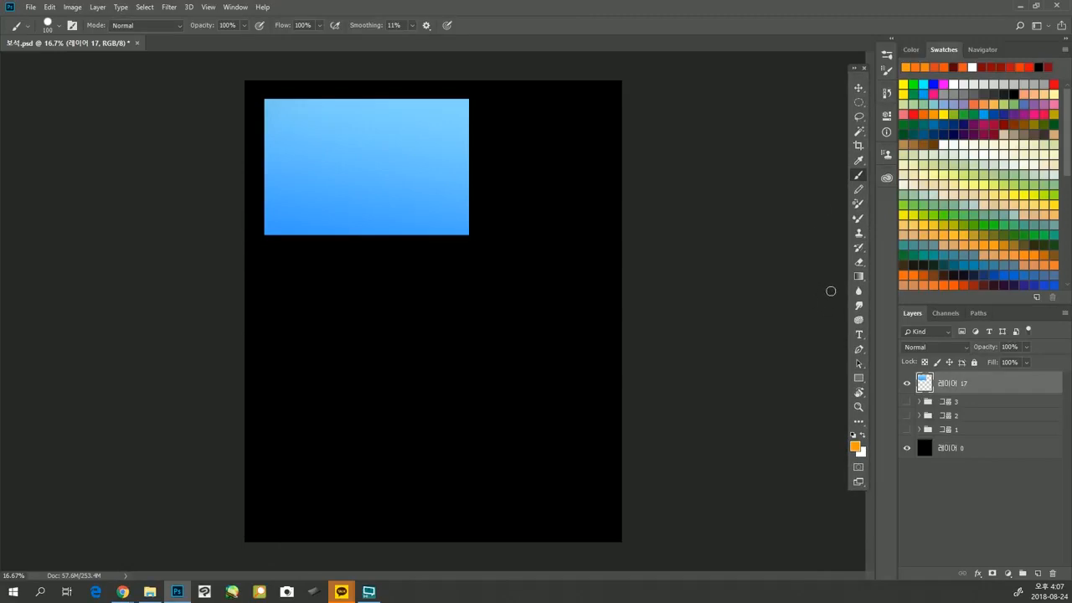
pyautogui.click(855, 447)
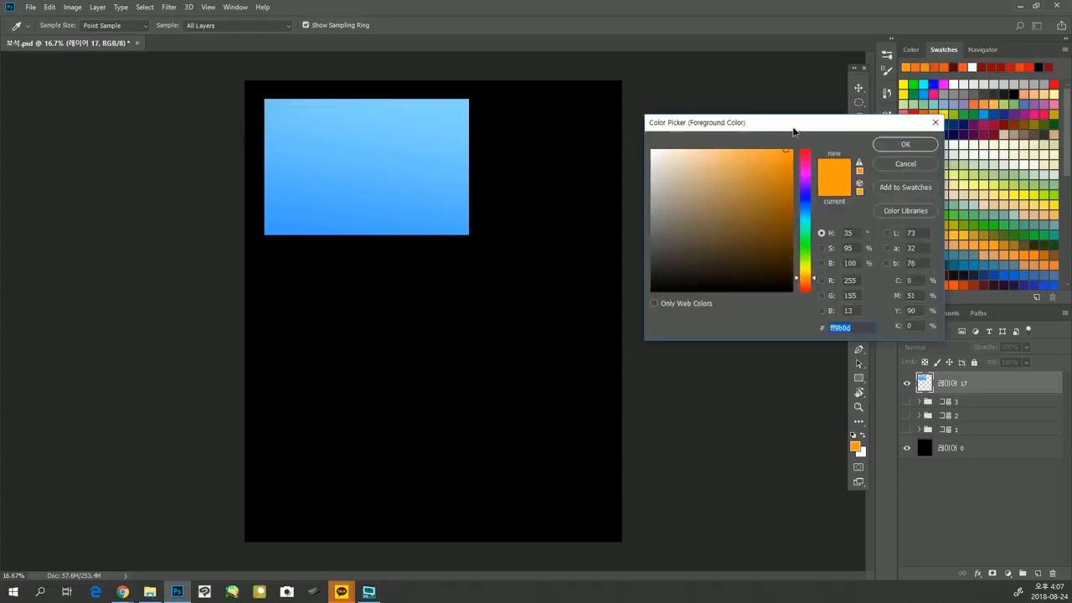
pyautogui.click(754, 110)
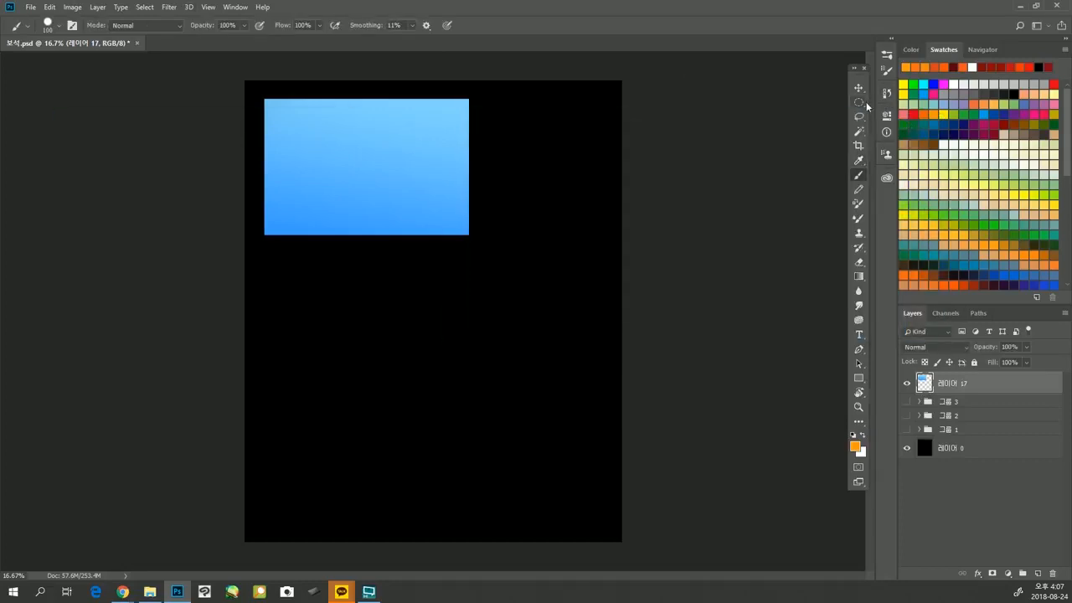
pyautogui.press('b')
# Select a rectangular area below the light blue rectangle and fill it with dark blue using repeated foreground-to-transparent gradients.
pyautogui.click(860, 103)
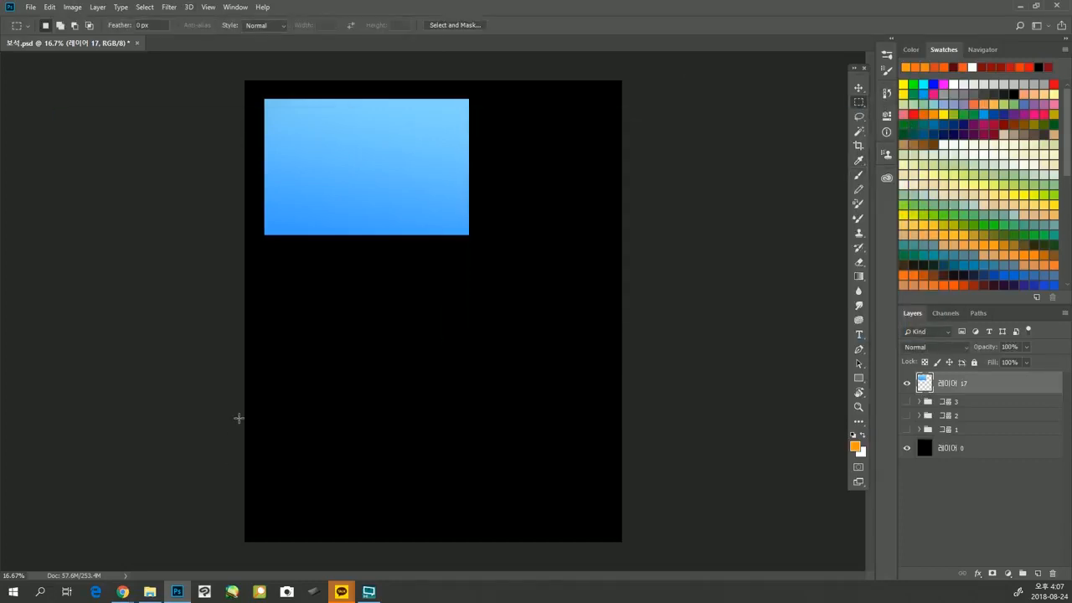
pyautogui.moveTo(267, 311); pyautogui.dragTo(484, 455)
pyautogui.press('g')
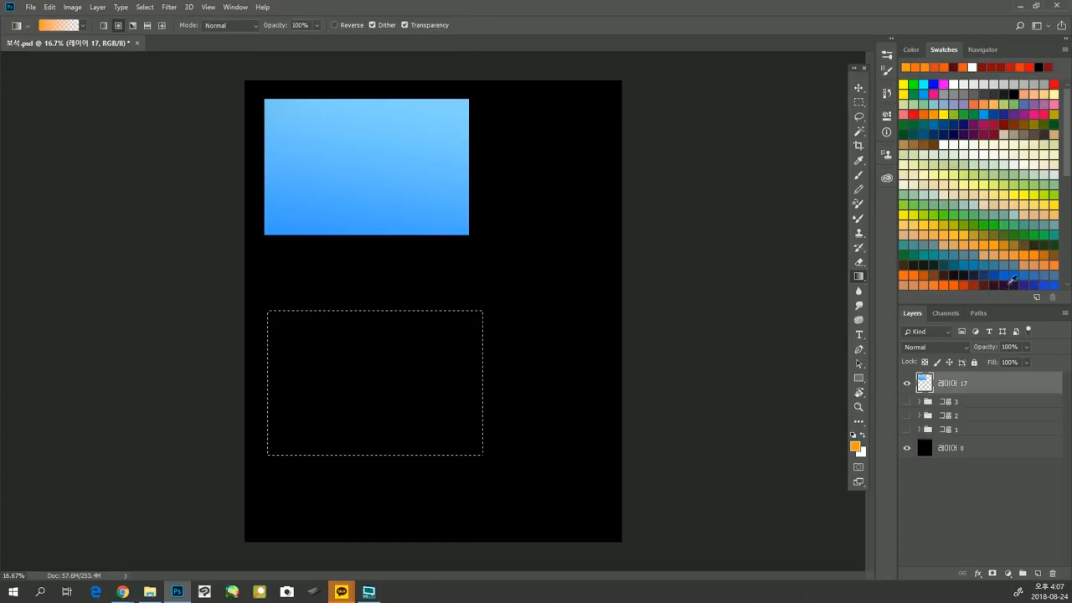
pyautogui.click(1010, 273)
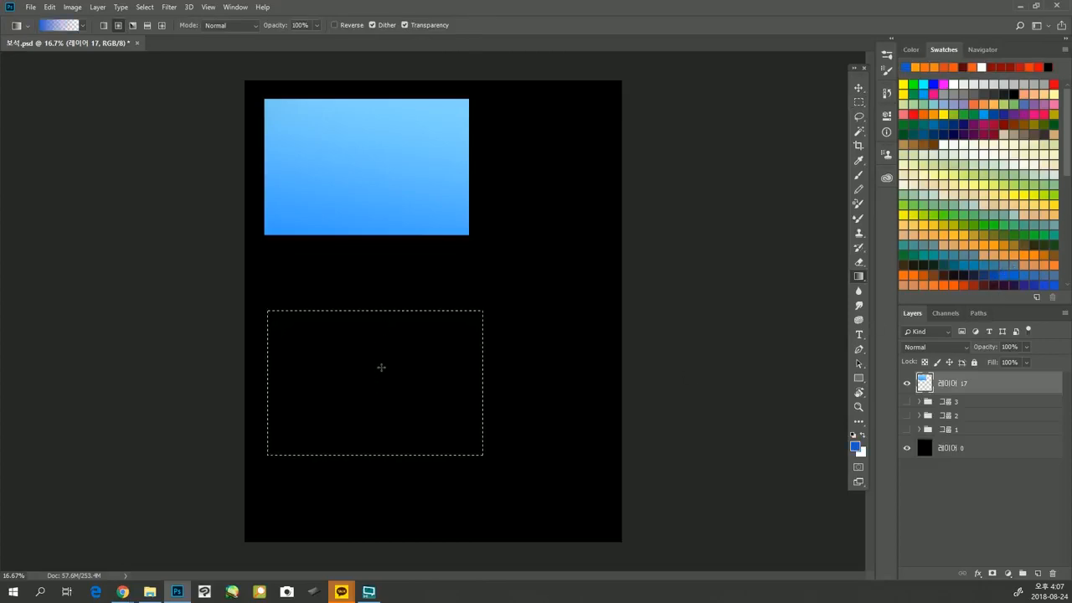
pyautogui.moveTo(353, 406); pyautogui.dragTo(529, 223)
pyautogui.moveTo(315, 426); pyautogui.dragTo(516, 227)
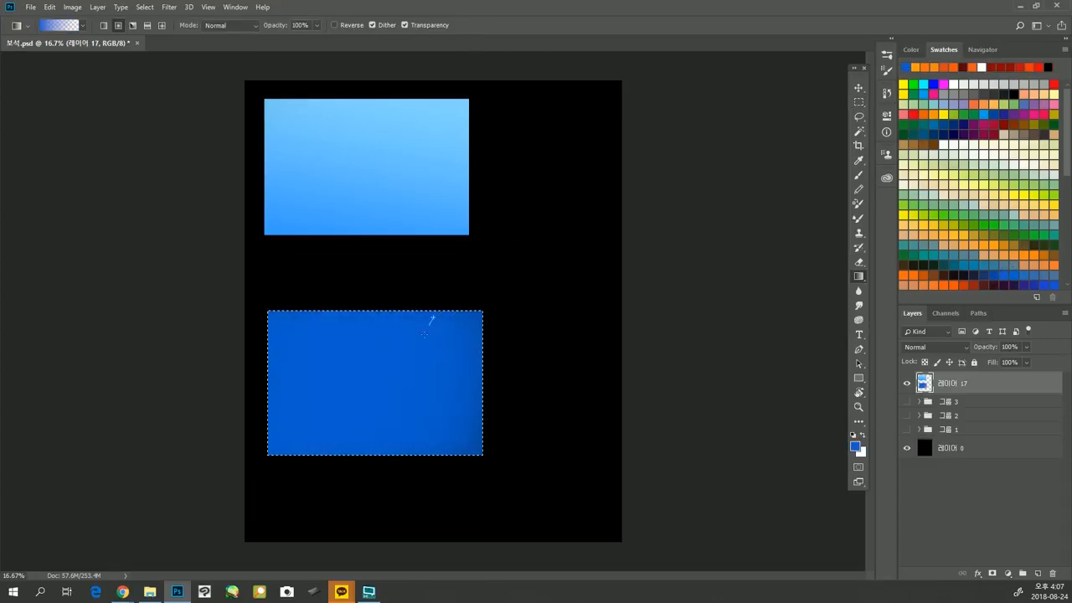
pyautogui.moveTo(433, 319); pyautogui.dragTo(338, 523)
pyautogui.moveTo(503, 338); pyautogui.dragTo(385, 536)
pyautogui.moveTo(417, 466); pyautogui.dragTo(604, 263)
pyautogui.moveTo(458, 439); pyautogui.dragTo(572, 265)
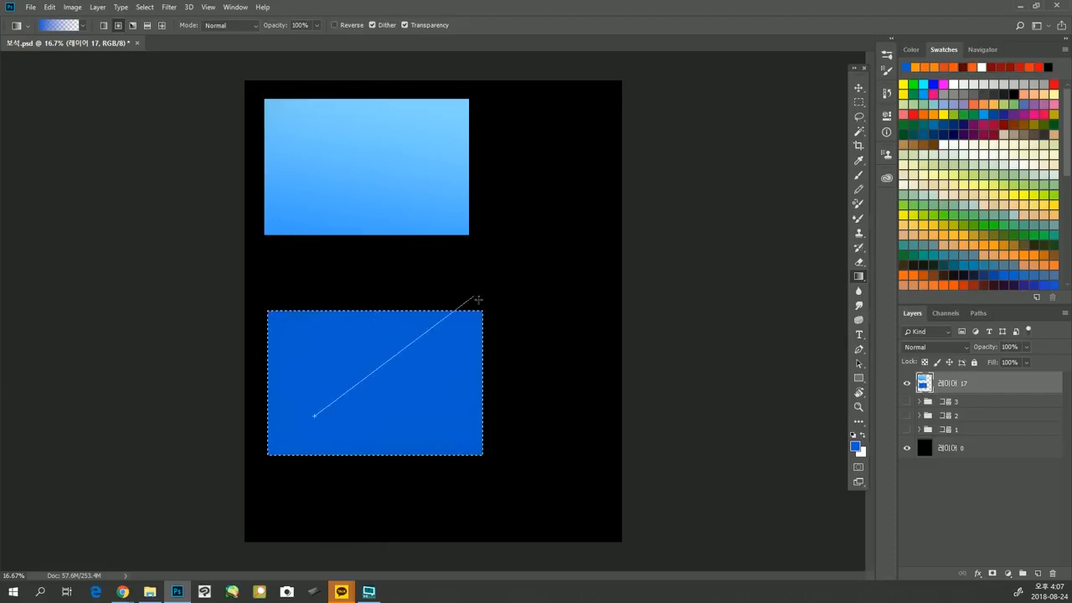
pyautogui.hotkey('shift', 'Tab')
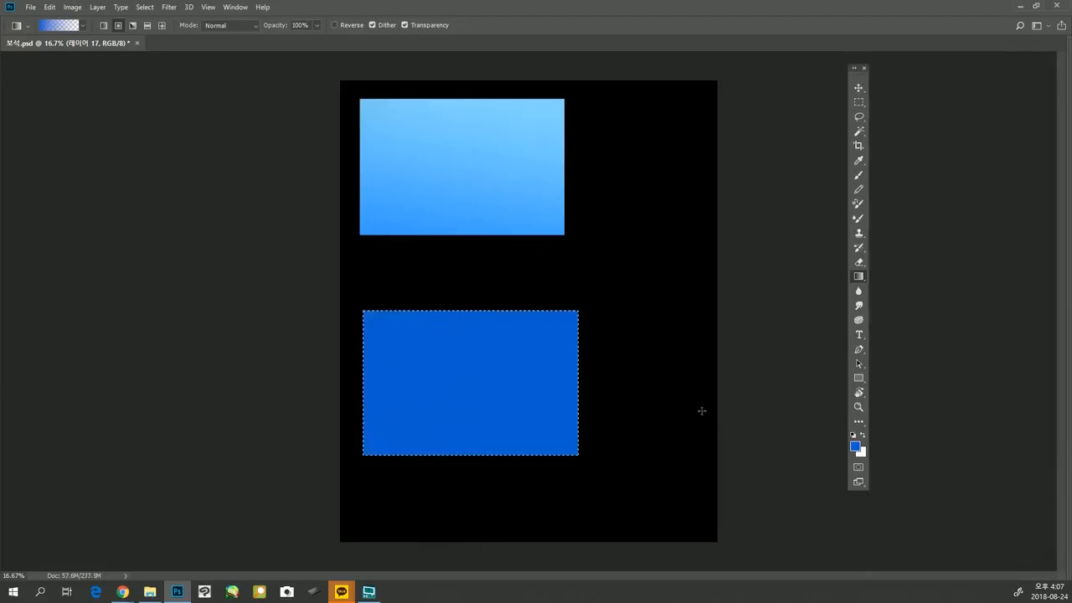
pyautogui.hotkey('shift', 'Tab')
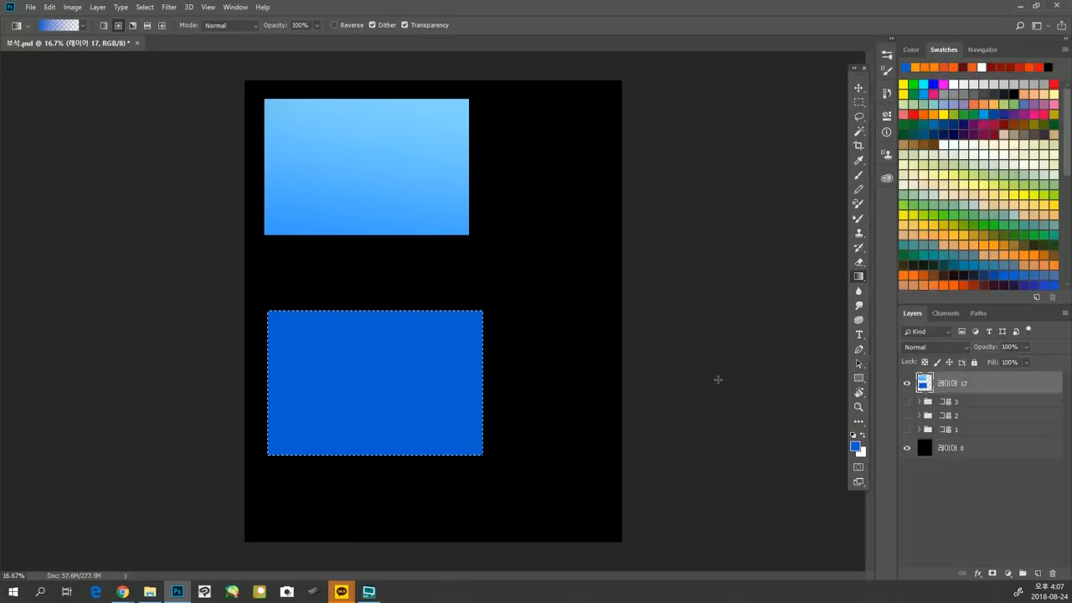
# Set the foreground to a bright, saturated blue and blend it with gradients from the upper part of the selected dark blue rectangle.
pyautogui.click(854, 446)
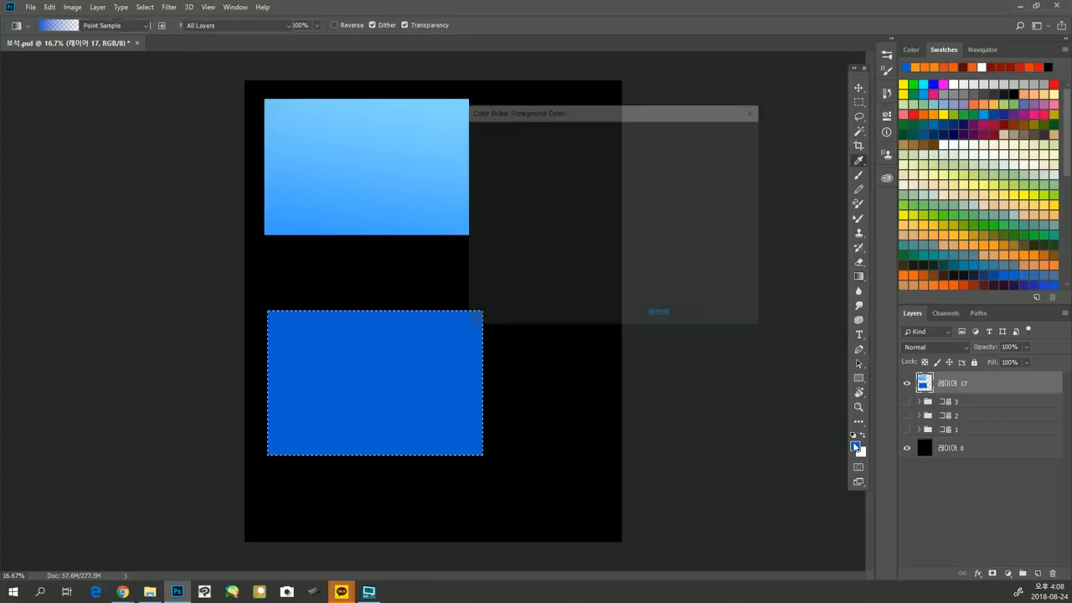
pyautogui.click(625, 198)
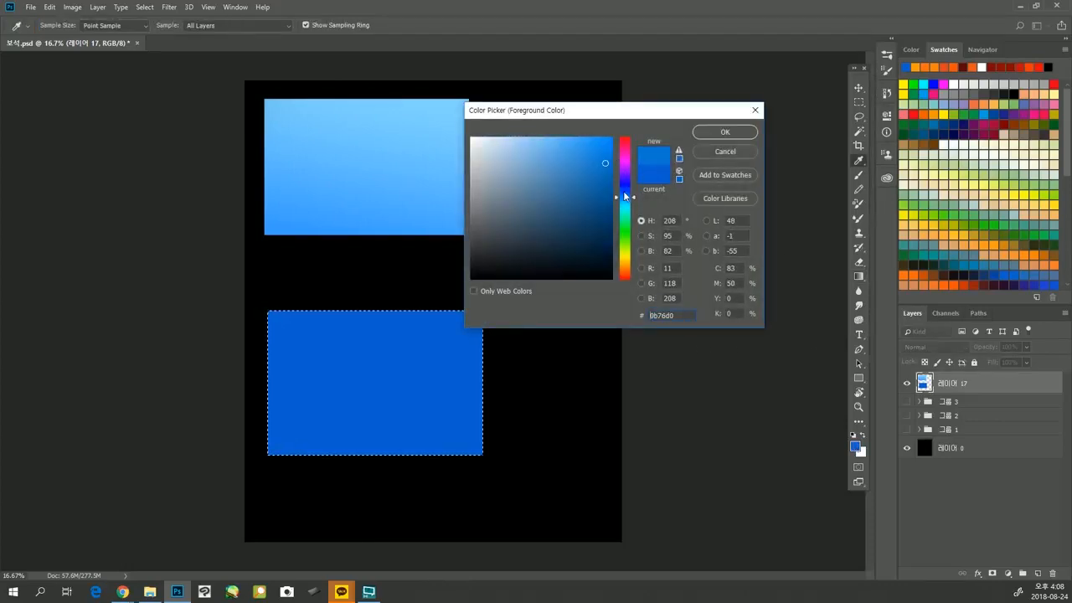
pyautogui.click(602, 138)
pyautogui.click(725, 131)
pyautogui.press('g')
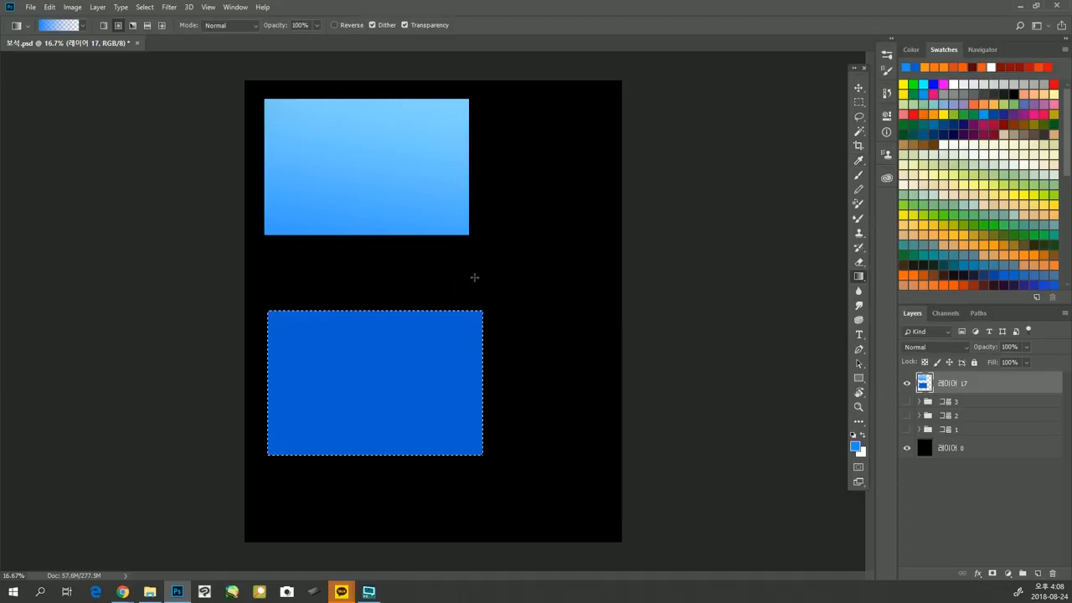
pyautogui.moveTo(401, 245); pyautogui.dragTo(342, 456)
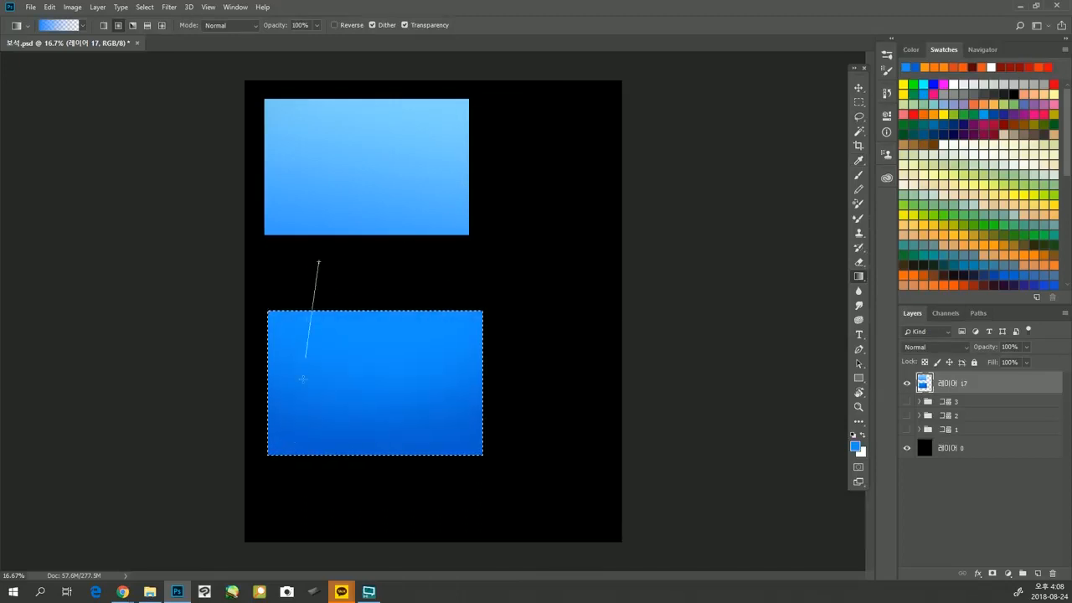
pyautogui.moveTo(402, 374); pyautogui.dragTo(370, 440)
pyautogui.moveTo(478, 285); pyautogui.dragTo(393, 445)
pyautogui.moveTo(407, 296); pyautogui.dragTo(333, 440)
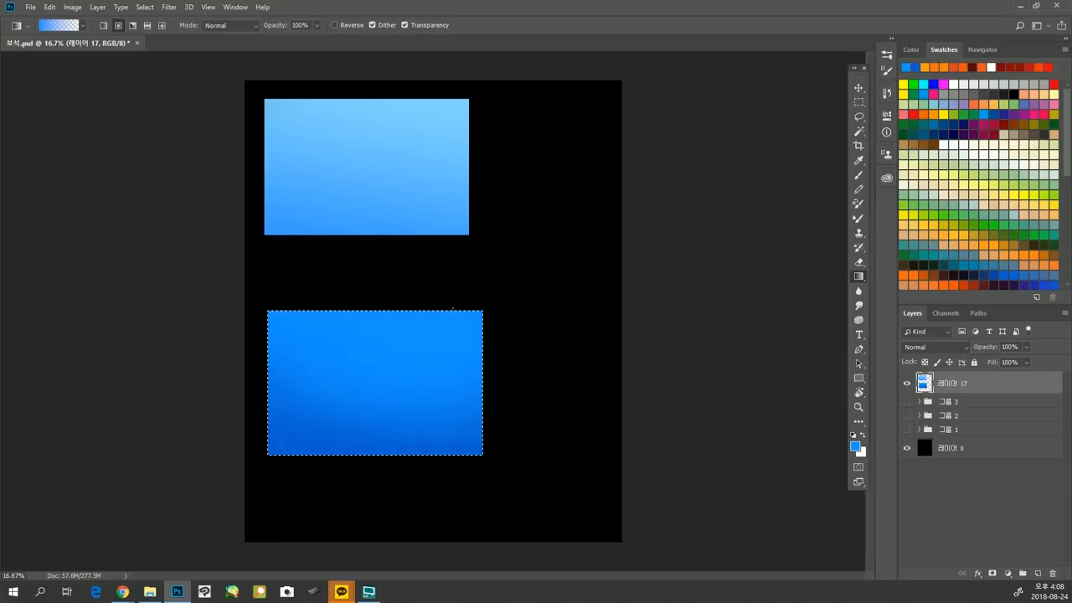
pyautogui.moveTo(455, 309); pyautogui.dragTo(335, 438)
# Blend sampled darker and lighter blues with short gradients from the lower edge of the rectangle, and deselect it.
pyautogui.keyDown('alt'); pyautogui.click(292, 430); pyautogui.keyUp('alt')
pyautogui.moveTo(306, 491); pyautogui.dragTo(362, 386)
pyautogui.moveTo(258, 460); pyautogui.dragTo(315, 307)
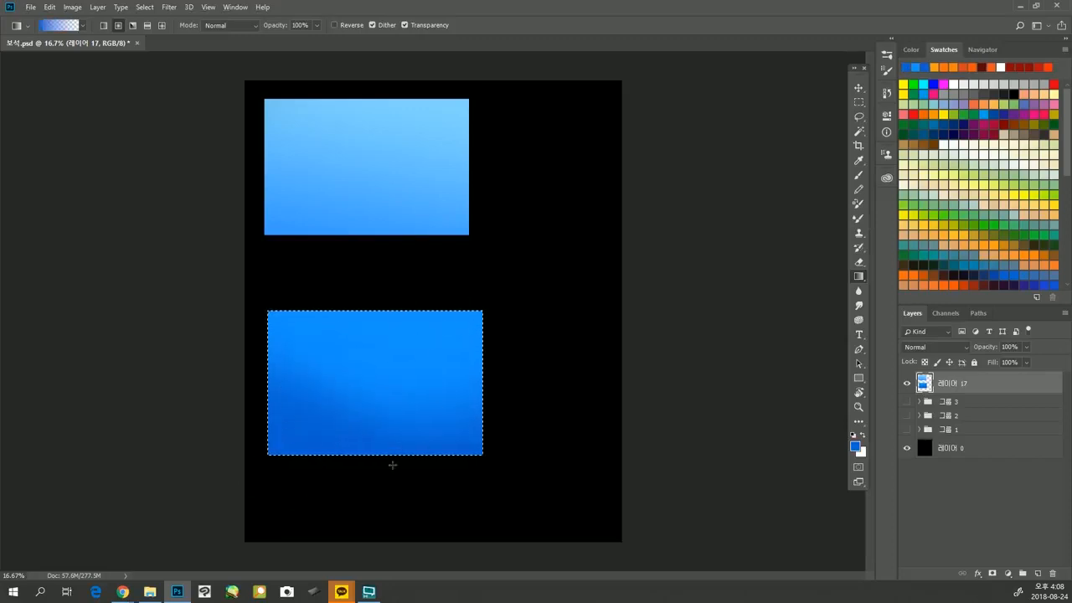
pyautogui.keyDown('alt'); pyautogui.click(370, 433); pyautogui.keyUp('alt')
pyautogui.keyDown('alt'); pyautogui.click(466, 354); pyautogui.keyUp('alt')
pyautogui.moveTo(411, 471); pyautogui.dragTo(516, 273)
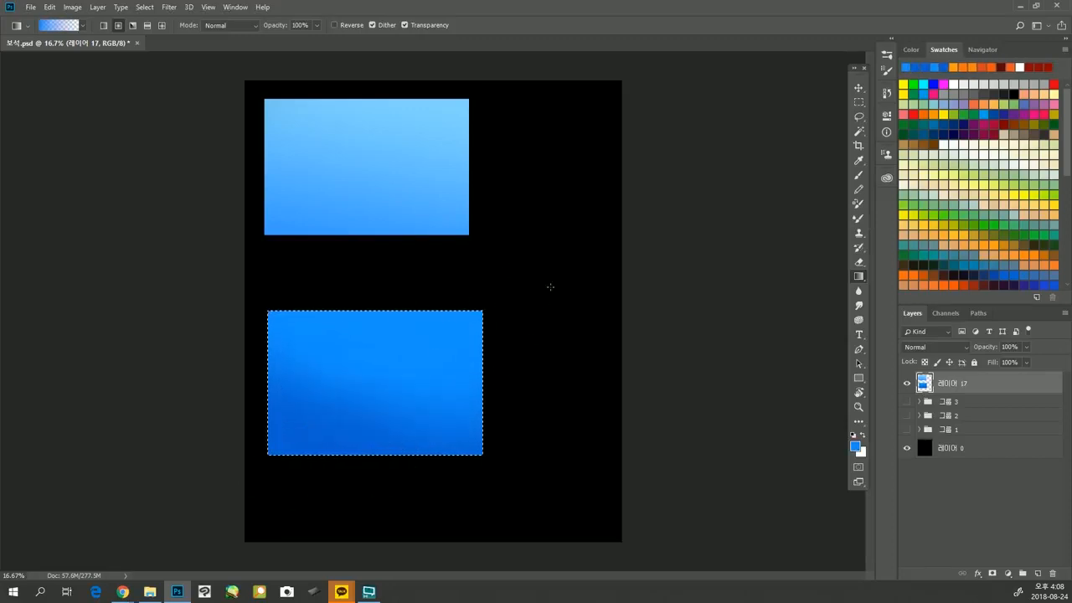
pyautogui.hotkey('ctrl', 'd')
# Add a new layer clipped to the gradient rectangles' layer and make white the foreground color.
pyautogui.click(1038, 572)
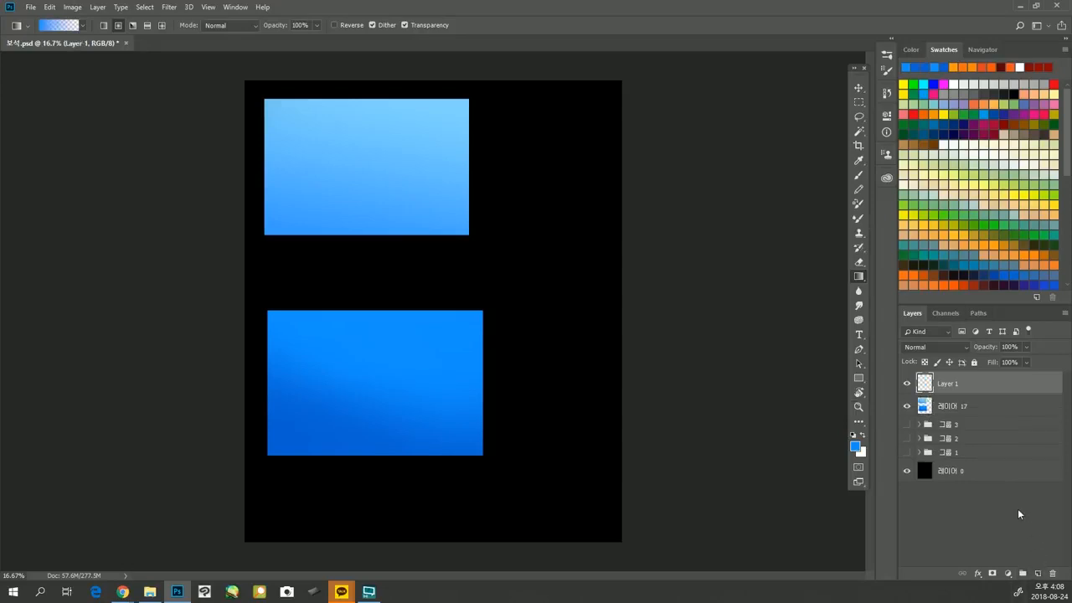
pyautogui.keyDown('alt'); pyautogui.click(1005, 392); pyautogui.keyUp('alt')
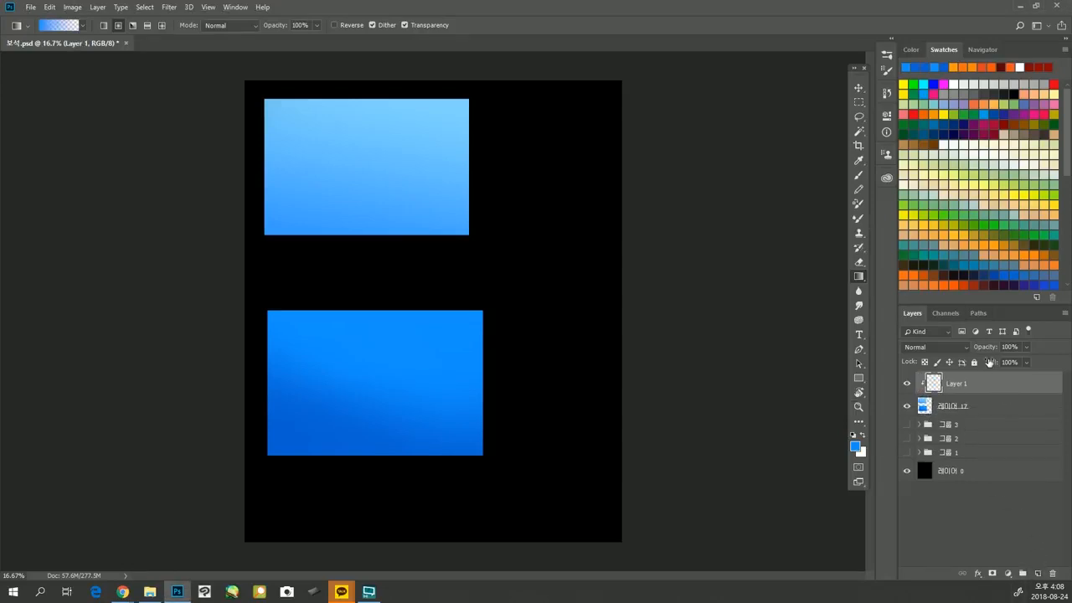
pyautogui.click(863, 435)
pyautogui.click(856, 447)
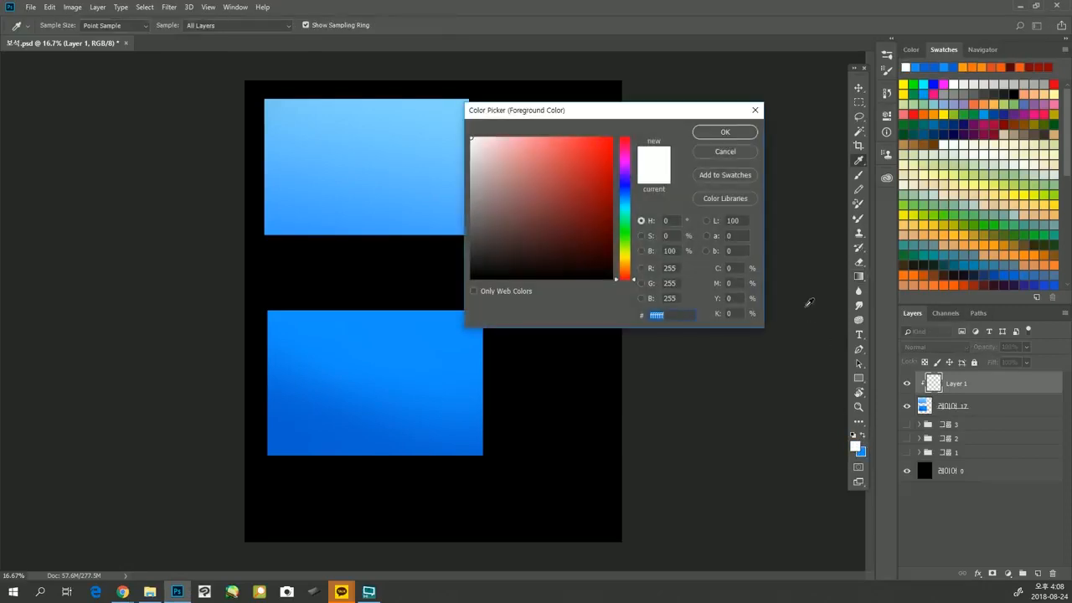
pyautogui.click(736, 139)
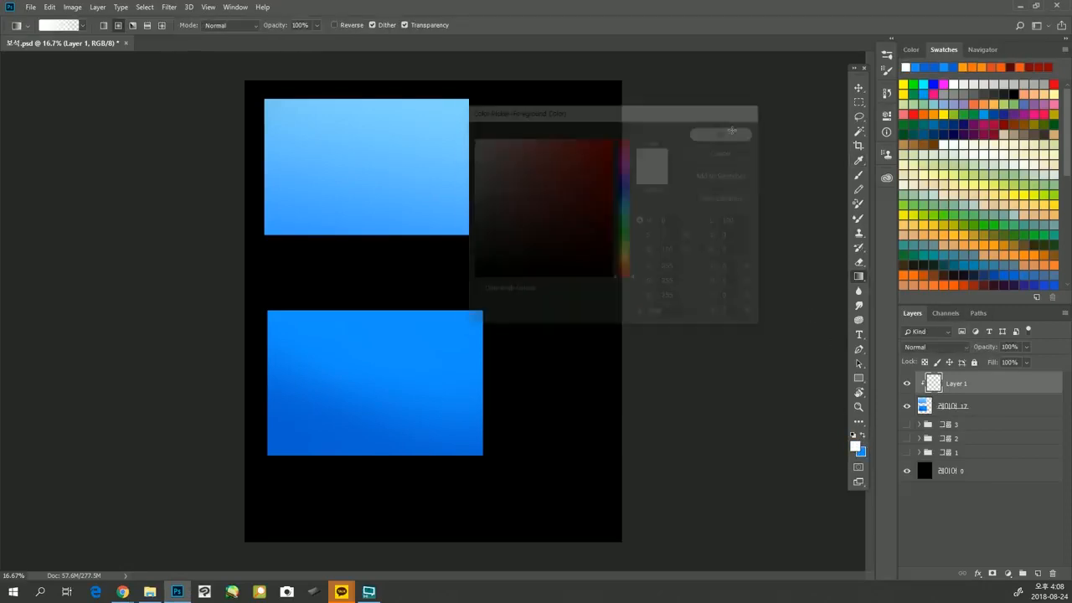
# Set up the Brush tool at 45 px with pen pressure controlling both opacity and size.
pyautogui.press('b')
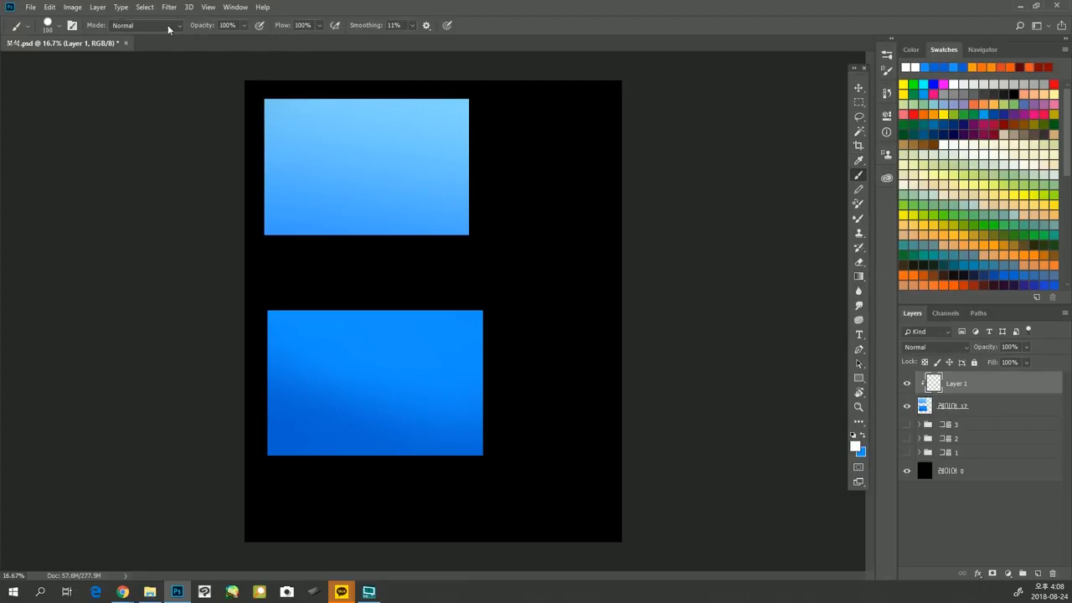
pyautogui.click(58, 26)
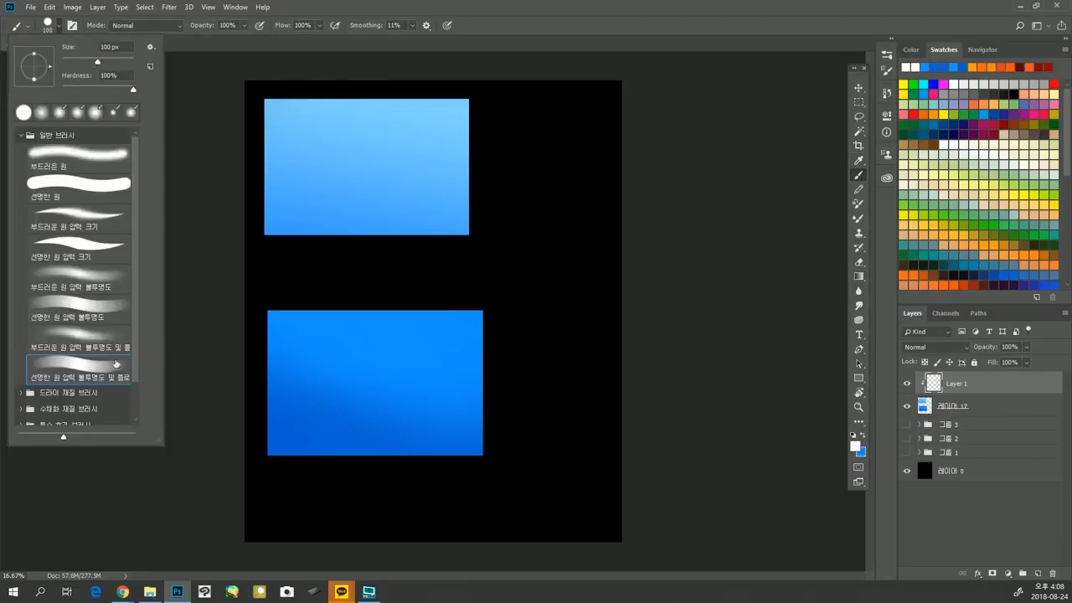
pyautogui.click(222, 289)
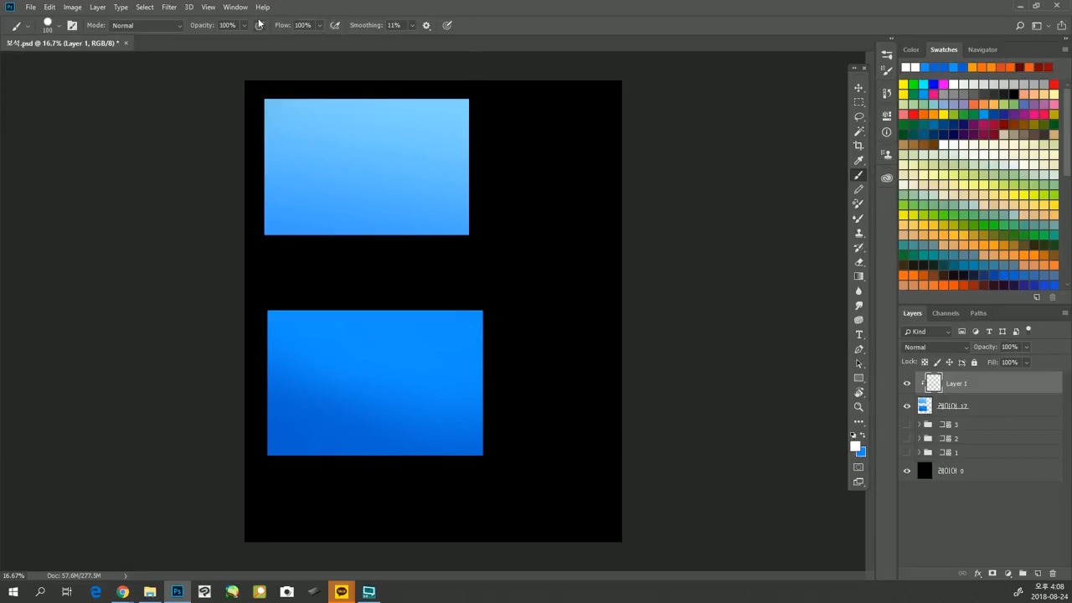
pyautogui.keyDown('ctrl'); pyautogui.click(399, 175); pyautogui.keyUp('ctrl')
pyautogui.moveTo(385, 163); pyautogui.dragTo(419, 203)
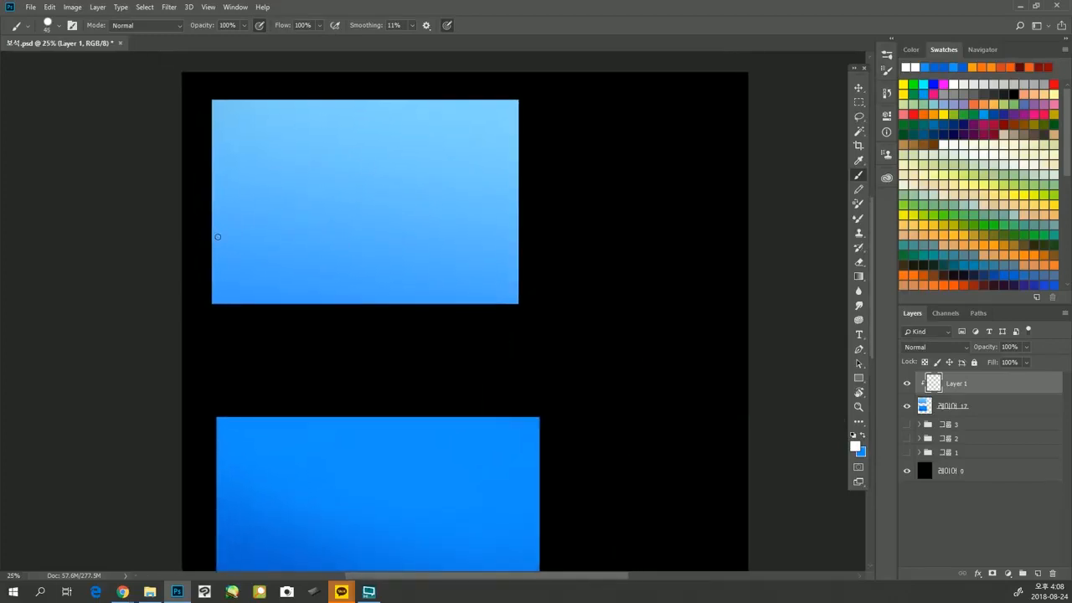
# Paint thin white water-ripple lines and a rounded cell across the lower left of the light blue rectangle, undoing the last stroke.
pyautogui.moveTo(213, 232); pyautogui.dragTo(220, 241)
pyautogui.moveTo(257, 272)
pyautogui.mouseDown()
pyautogui.moveTo(304, 304)
pyautogui.moveTo(356, 298)
pyautogui.mouseUp()
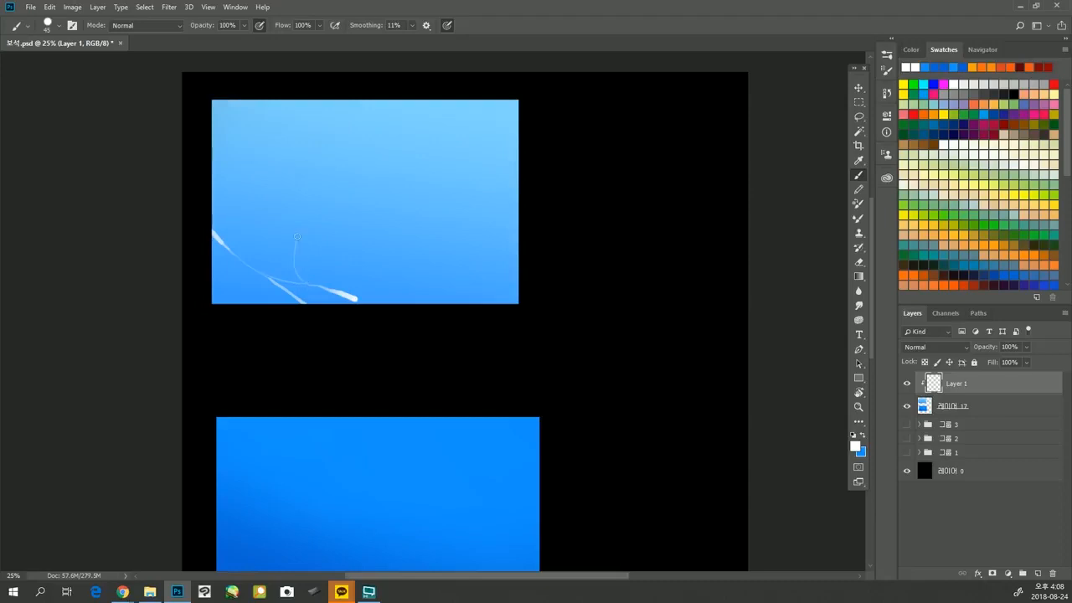
pyautogui.moveTo(383, 259); pyautogui.dragTo(345, 288)
pyautogui.moveTo(385, 250); pyautogui.dragTo(442, 280)
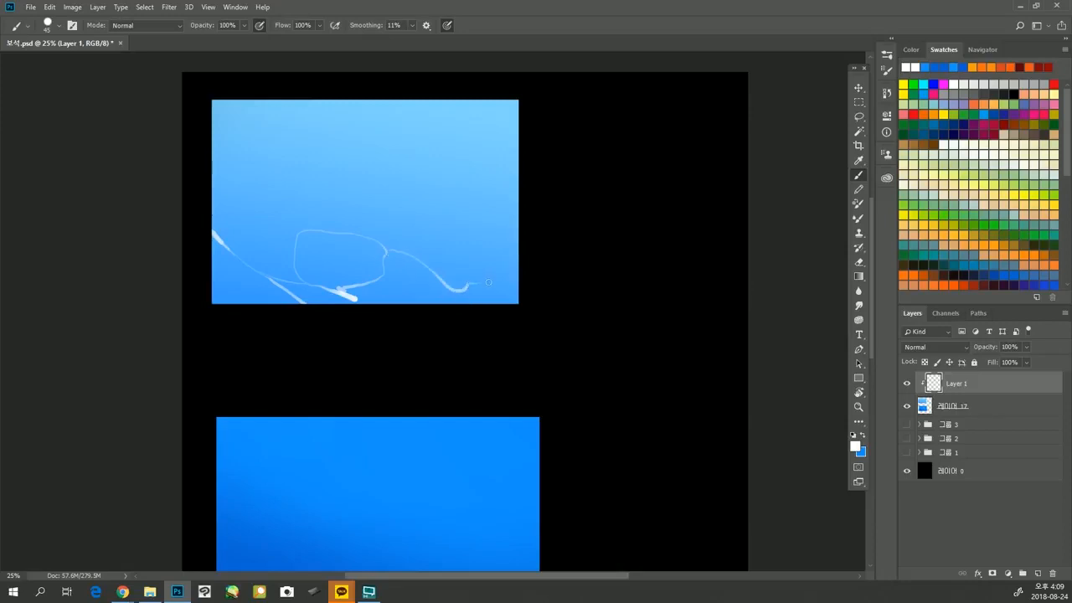
pyautogui.hotkey('ctrl', 'z')
# Paint branching white ripple lines across the lower right of the light blue rectangle, redoing the upper branch out to the right edge.
pyautogui.moveTo(418, 261); pyautogui.dragTo(460, 303)
pyautogui.moveTo(480, 254); pyautogui.dragTo(524, 274)
pyautogui.moveTo(463, 249); pyautogui.dragTo(418, 211)
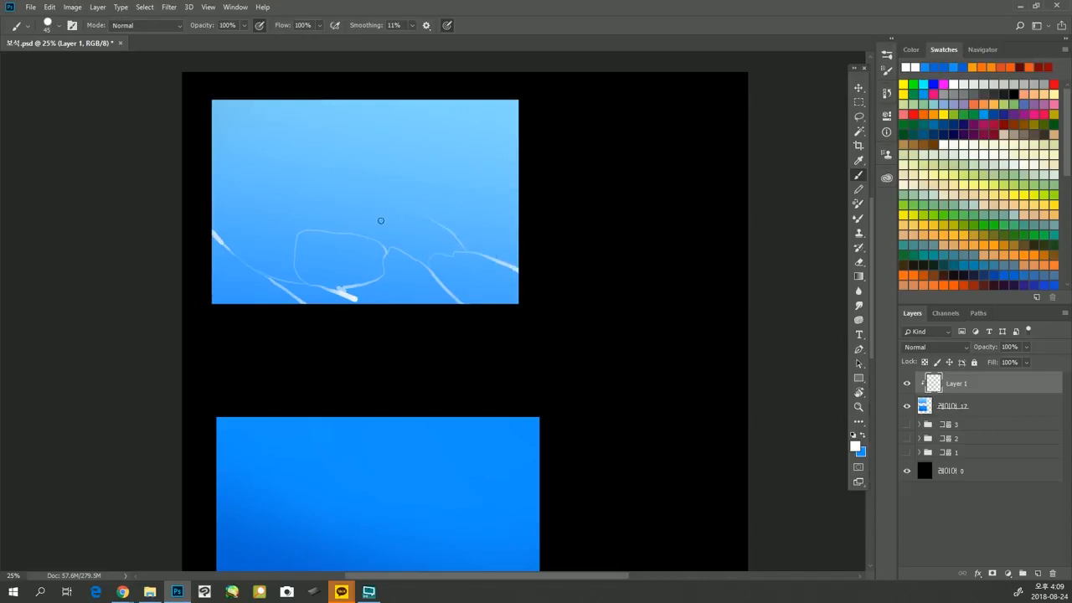
pyautogui.hotkey('ctrl', 'z')
pyautogui.moveTo(411, 215)
pyautogui.mouseDown()
pyautogui.moveTo(481, 252)
pyautogui.moveTo(450, 226)
pyautogui.moveTo(521, 228)
pyautogui.mouseUp()
# Paint connected white ripple cells and branching lines from the left edge through the middle of the light blue rectangle.
pyautogui.moveTo(294, 186); pyautogui.dragTo(350, 201)
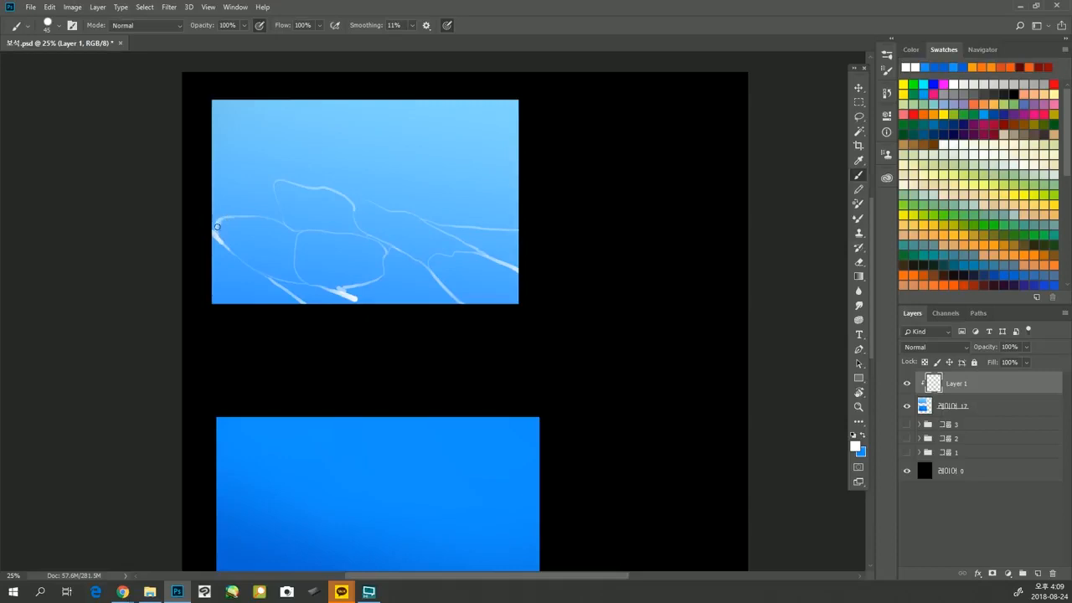
pyautogui.moveTo(216, 227)
pyautogui.mouseDown()
pyautogui.moveTo(226, 244)
pyautogui.moveTo(215, 224)
pyautogui.moveTo(229, 217)
pyautogui.mouseUp()
pyautogui.moveTo(270, 177); pyautogui.dragTo(275, 186)
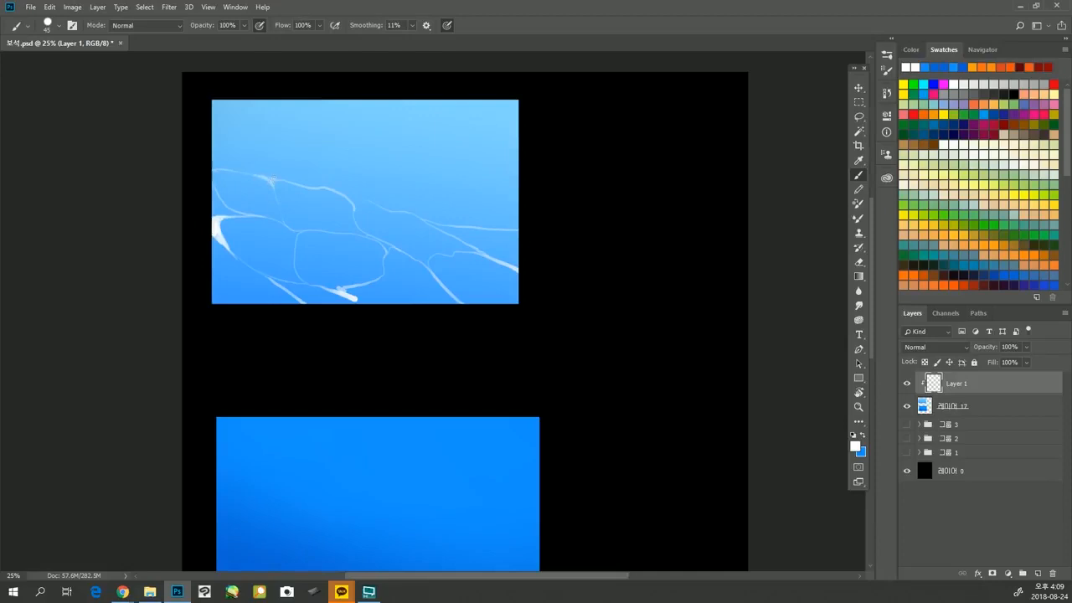
pyautogui.moveTo(313, 173)
pyautogui.mouseDown()
pyautogui.moveTo(275, 191)
pyautogui.moveTo(202, 112)
pyautogui.moveTo(304, 205)
pyautogui.mouseUp()
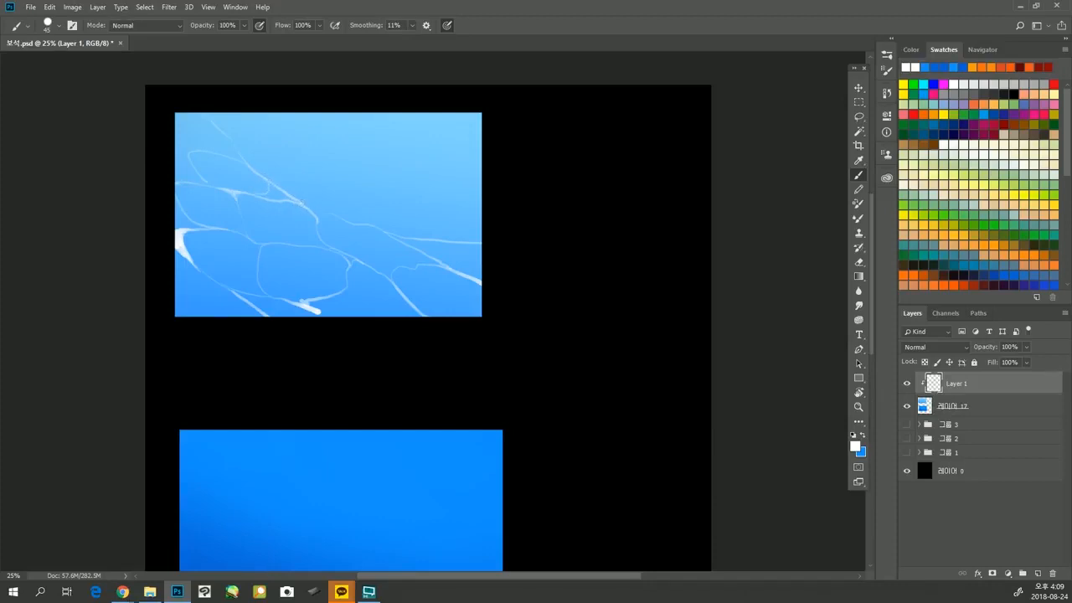
pyautogui.moveTo(317, 191); pyautogui.dragTo(292, 196)
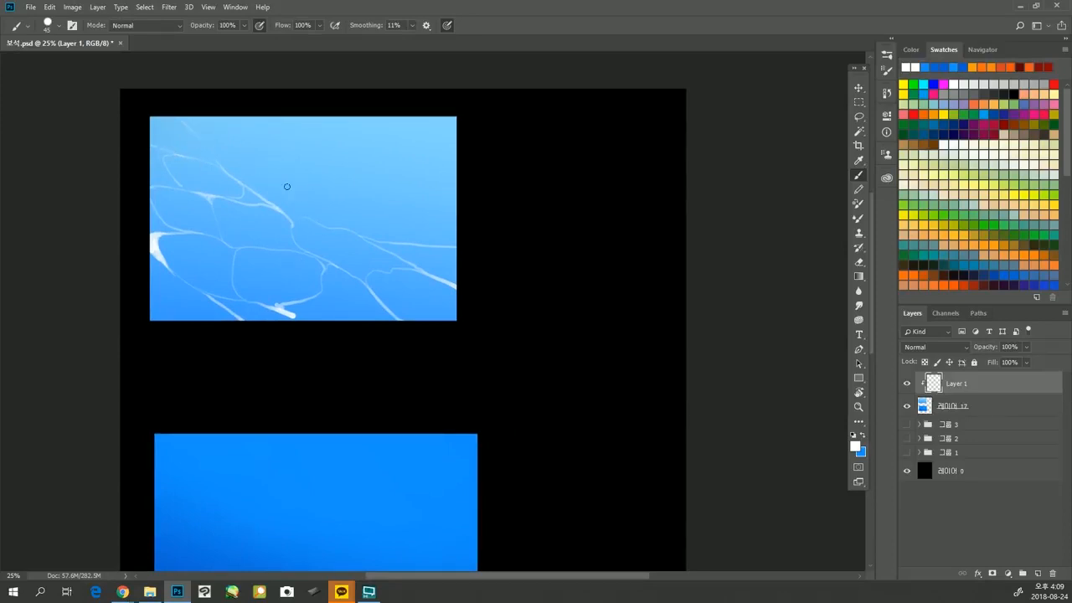
pyautogui.moveTo(345, 204); pyautogui.dragTo(325, 214)
pyautogui.moveTo(415, 207)
pyautogui.mouseDown()
pyautogui.moveTo(457, 223)
pyautogui.moveTo(398, 215)
pyautogui.mouseUp()
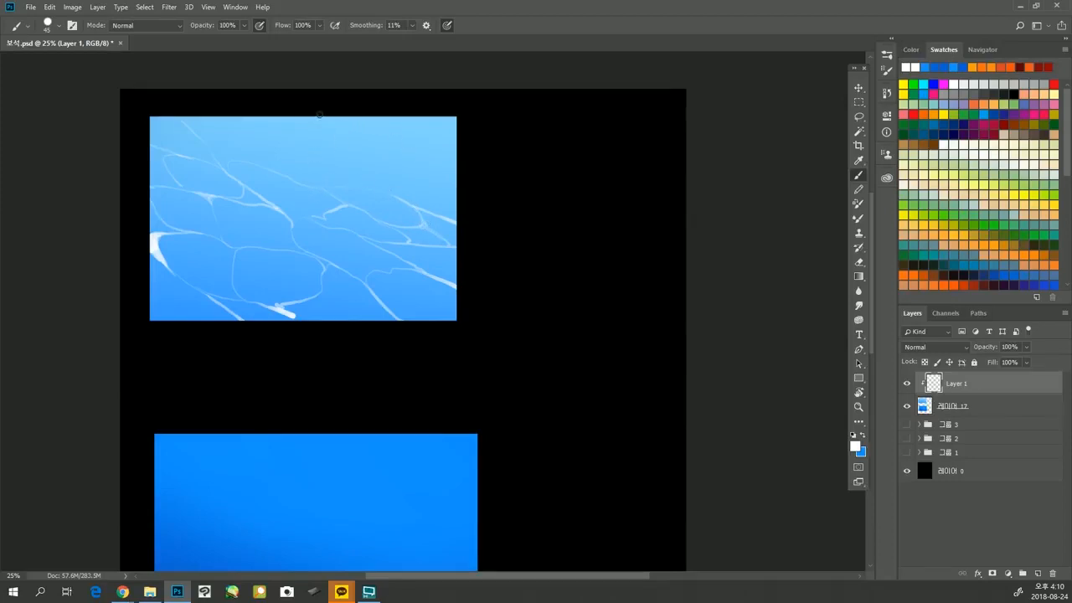
pyautogui.moveTo(327, 120)
pyautogui.mouseDown()
pyautogui.moveTo(372, 156)
pyautogui.moveTo(454, 172)
pyautogui.mouseUp()
pyautogui.moveTo(388, 124)
pyautogui.mouseDown()
pyautogui.moveTo(394, 146)
pyautogui.moveTo(371, 155)
pyautogui.moveTo(423, 118)
pyautogui.moveTo(435, 149)
pyautogui.moveTo(463, 161)
pyautogui.moveTo(455, 119)
pyautogui.moveTo(434, 154)
pyautogui.mouseUp()
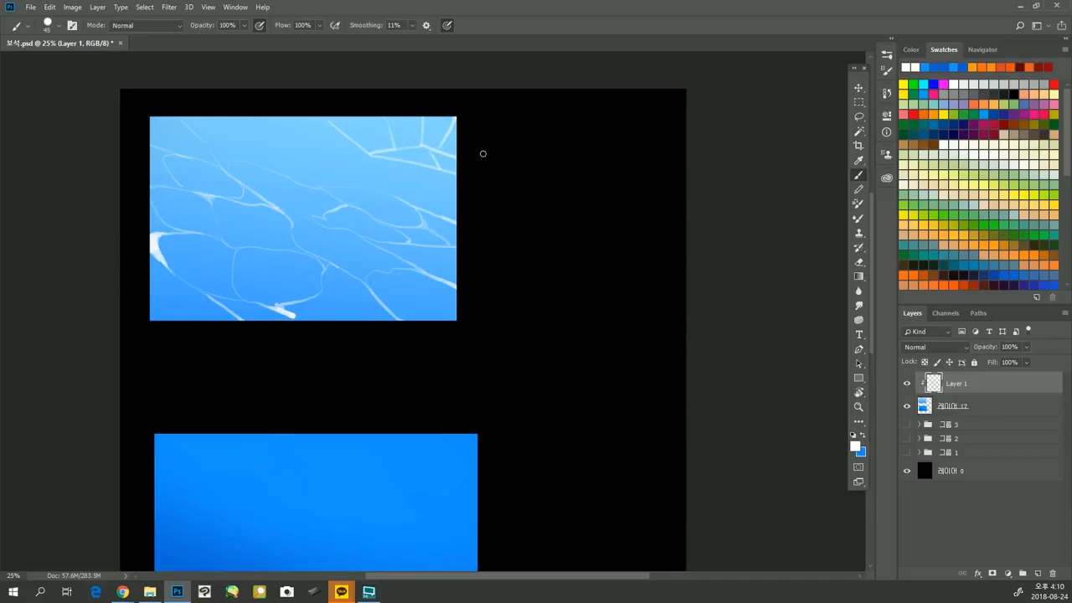
pyautogui.press('e')
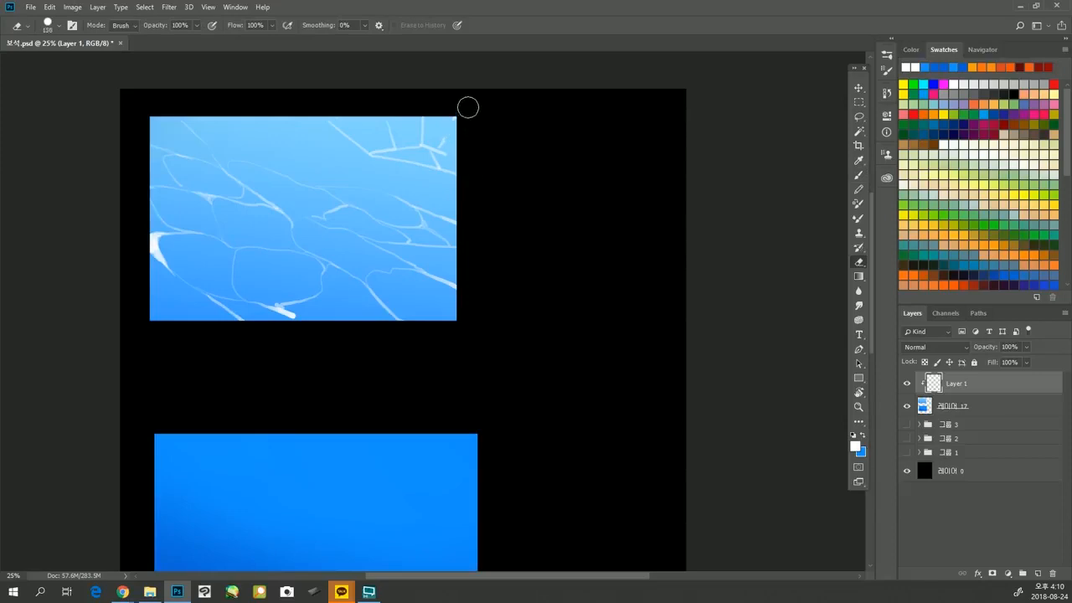
pyautogui.moveTo(466, 105)
pyautogui.mouseDown()
pyautogui.moveTo(451, 166)
pyautogui.moveTo(396, 156)
pyautogui.moveTo(324, 108)
pyautogui.mouseUp()
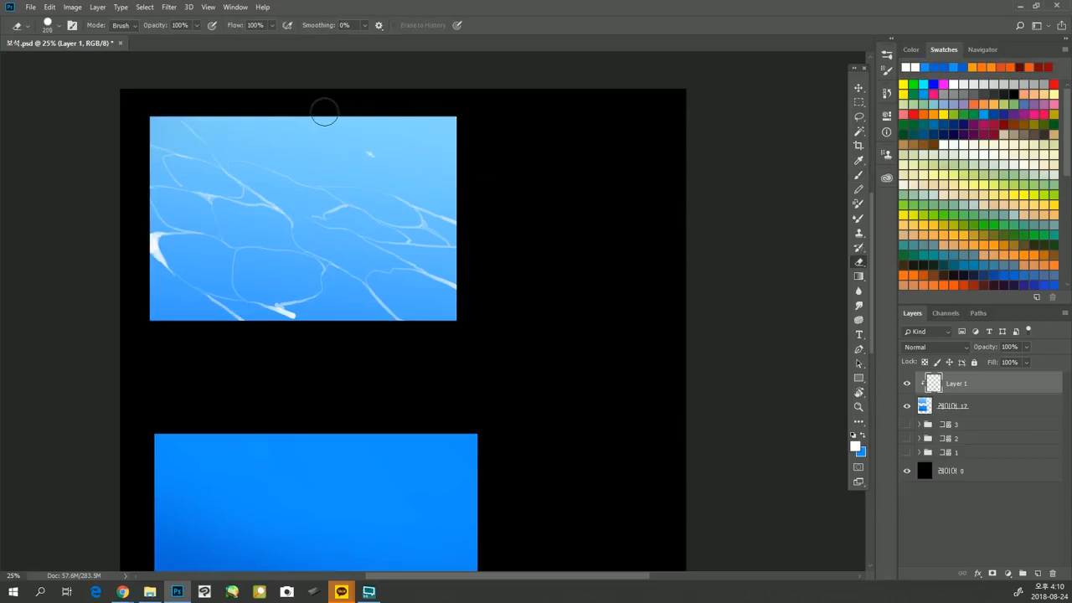
# Paint finer, flatter white ripple lines and cells across the upper part of the light blue rectangle up to its edges.
pyautogui.press('b')
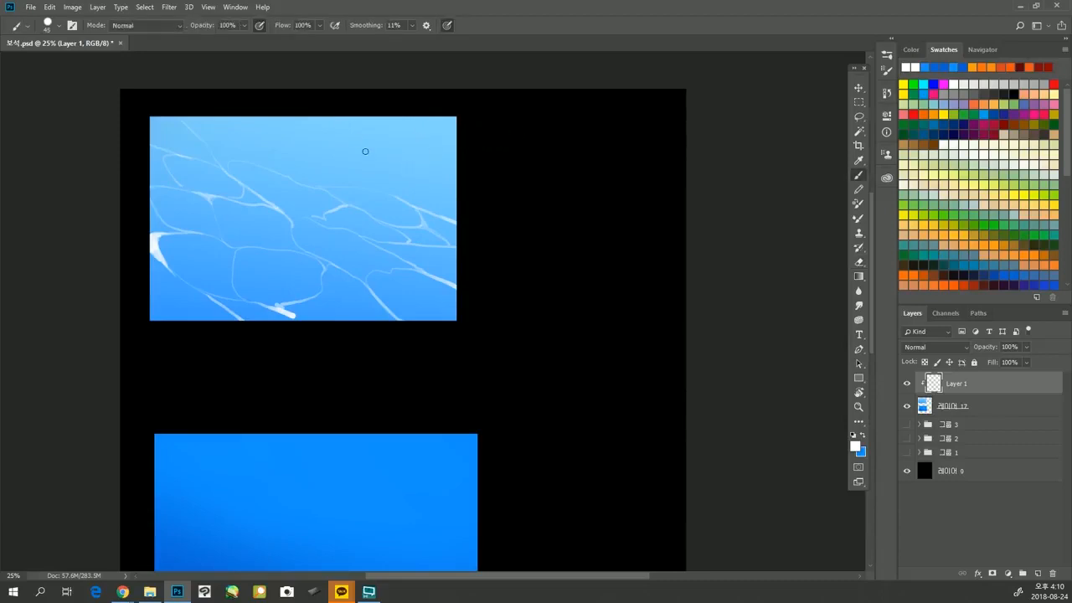
pyautogui.press('space')
pyautogui.moveTo(407, 203); pyautogui.dragTo(434, 228)
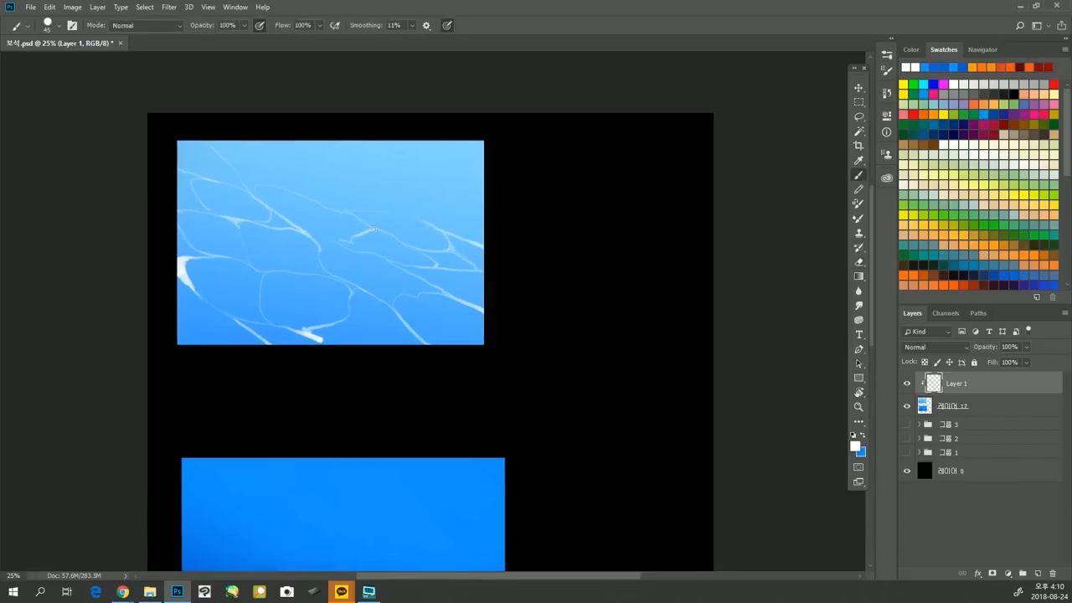
pyautogui.moveTo(369, 228); pyautogui.dragTo(387, 233)
pyautogui.moveTo(287, 155); pyautogui.dragTo(244, 141)
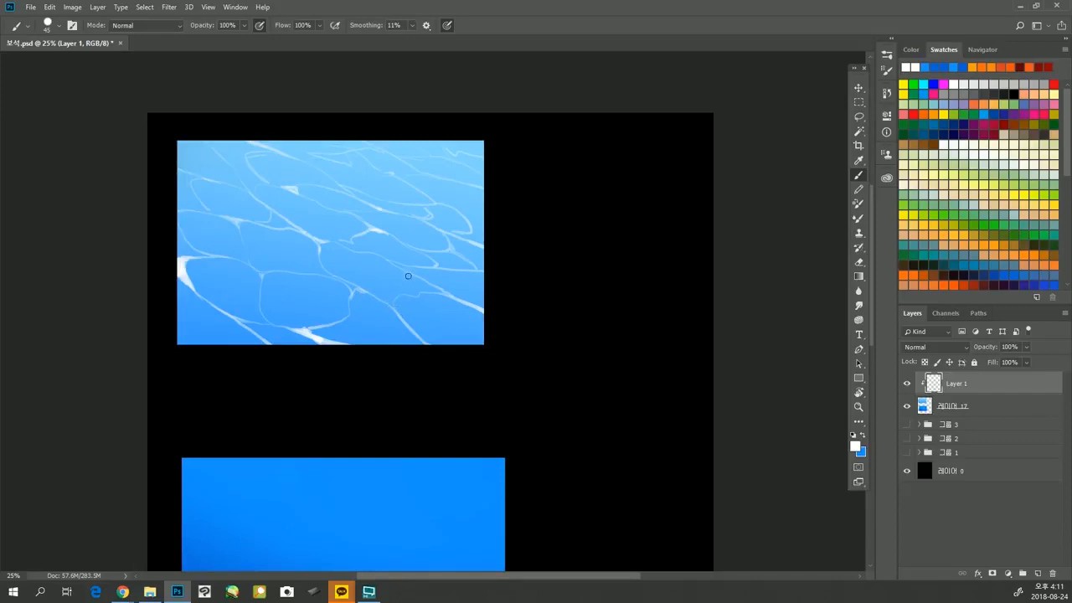
# Strengthen the white ripple lines by duplicating Layer 1 and merging the copy back into it at full opacity.
pyautogui.moveTo(1038, 385); pyautogui.dragTo(1036, 574)
pyautogui.hotkey('ctrl', 'z')
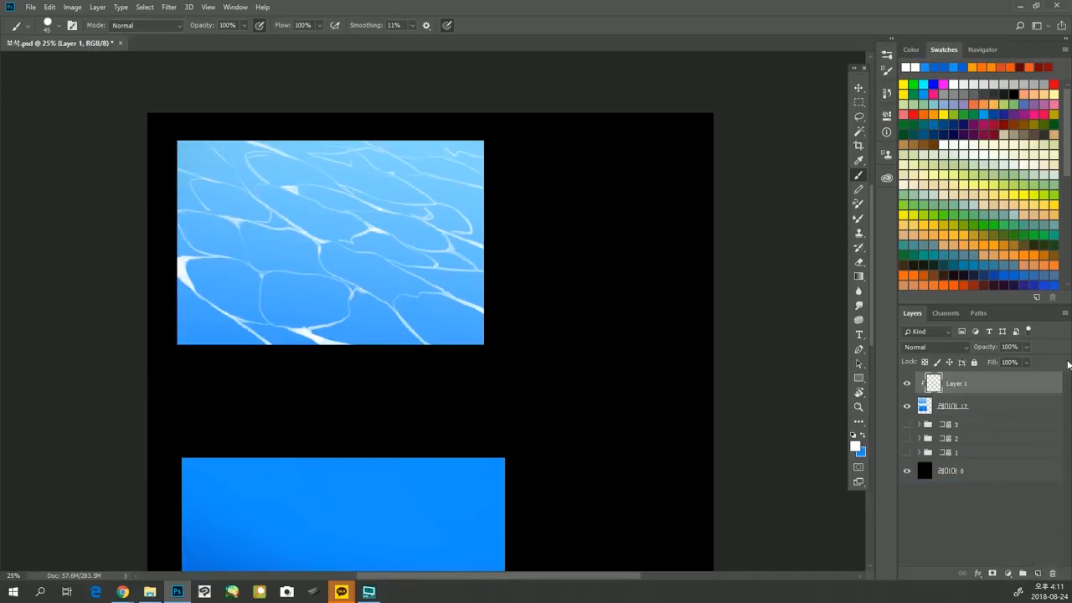
pyautogui.click(1027, 347)
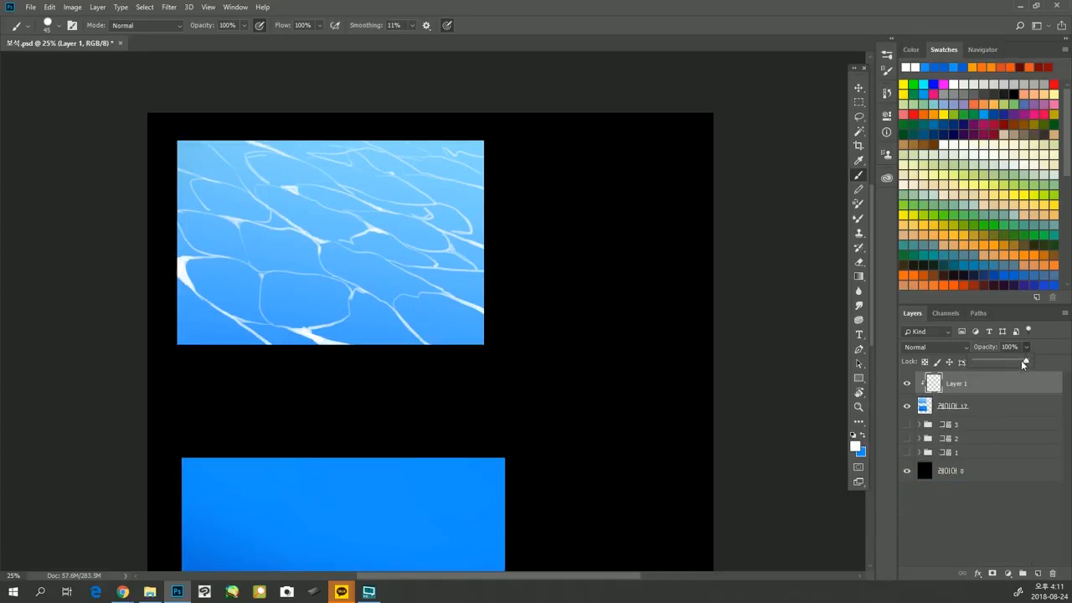
pyautogui.moveTo(1022, 365); pyautogui.dragTo(1028, 362)
pyautogui.click(1033, 383)
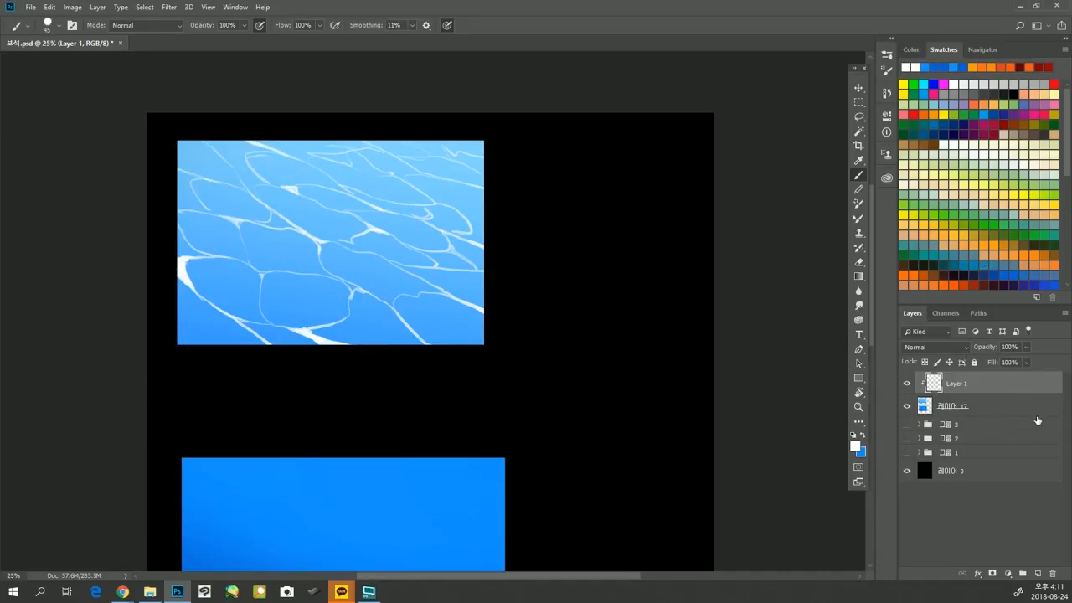
pyautogui.hotkey('ctrl', 'j')
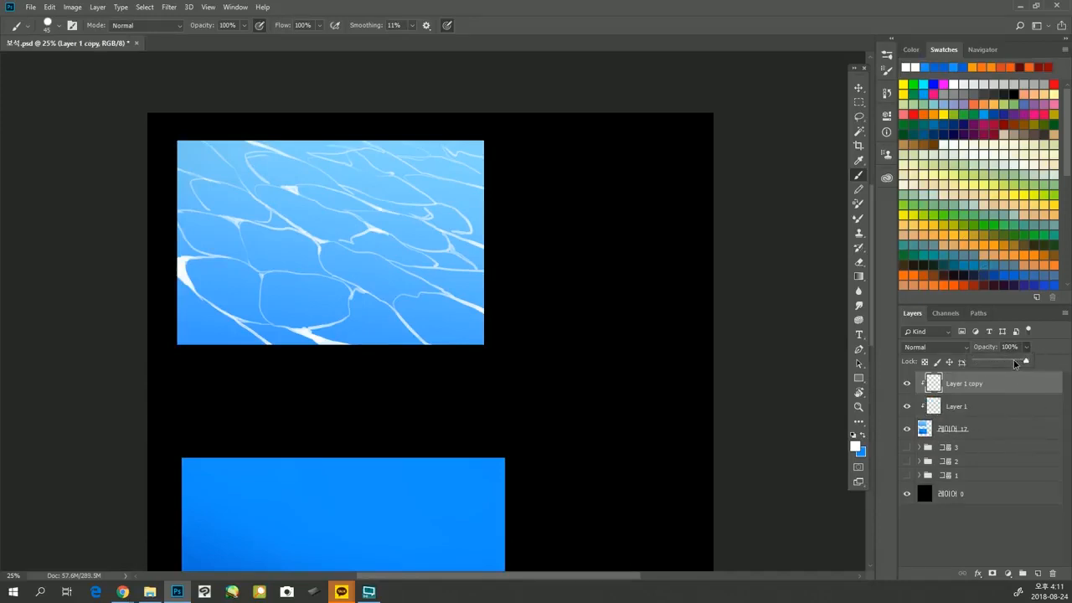
pyautogui.hotkey('ctrl', 'z')
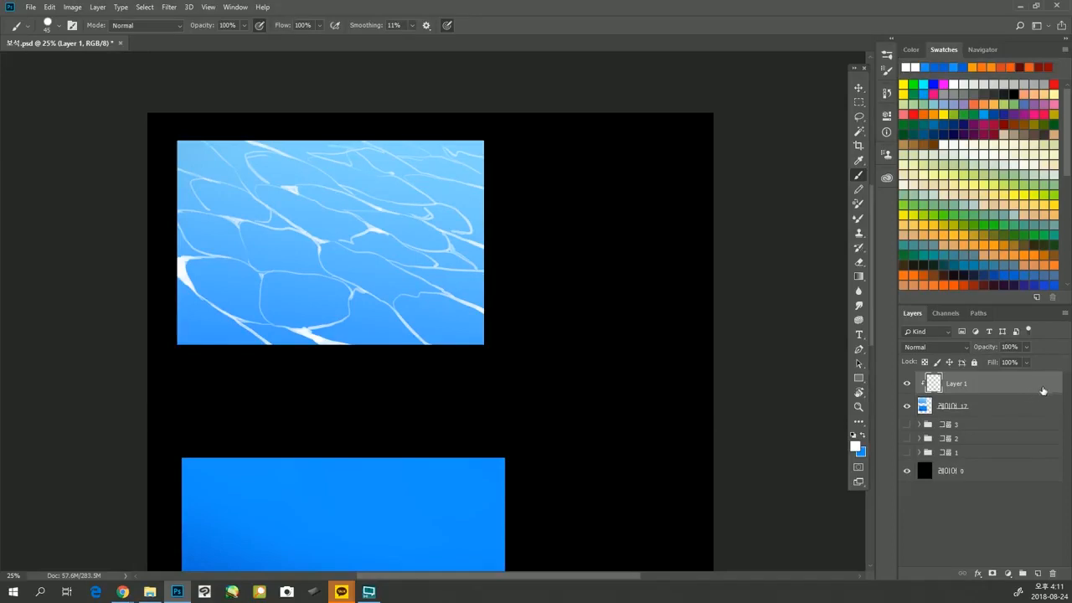
# Duplicate Layer 1 and move the copied ripples down onto the darker blue rectangle.
pyautogui.moveTo(1043, 390)
pyautogui.mouseDown()
pyautogui.moveTo(1030, 399)
pyautogui.moveTo(1029, 389)
pyautogui.mouseUp()
pyautogui.moveTo(651, 413); pyautogui.dragTo(675, 326)
pyautogui.hotkey('ctrl', '-')
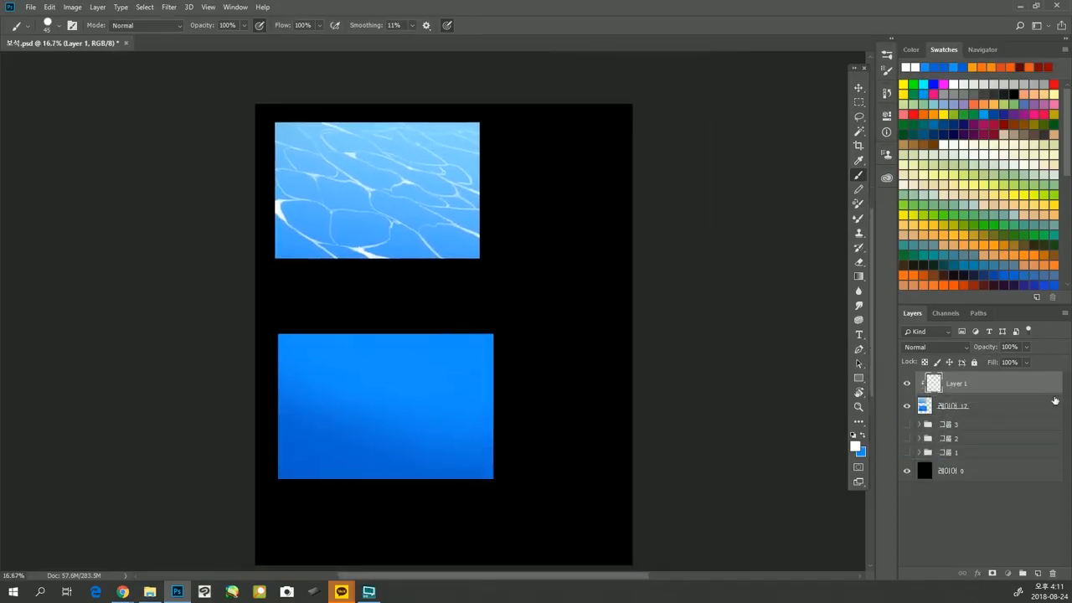
pyautogui.moveTo(1054, 400); pyautogui.dragTo(1036, 573)
pyautogui.hotkey('ctrl', 't')
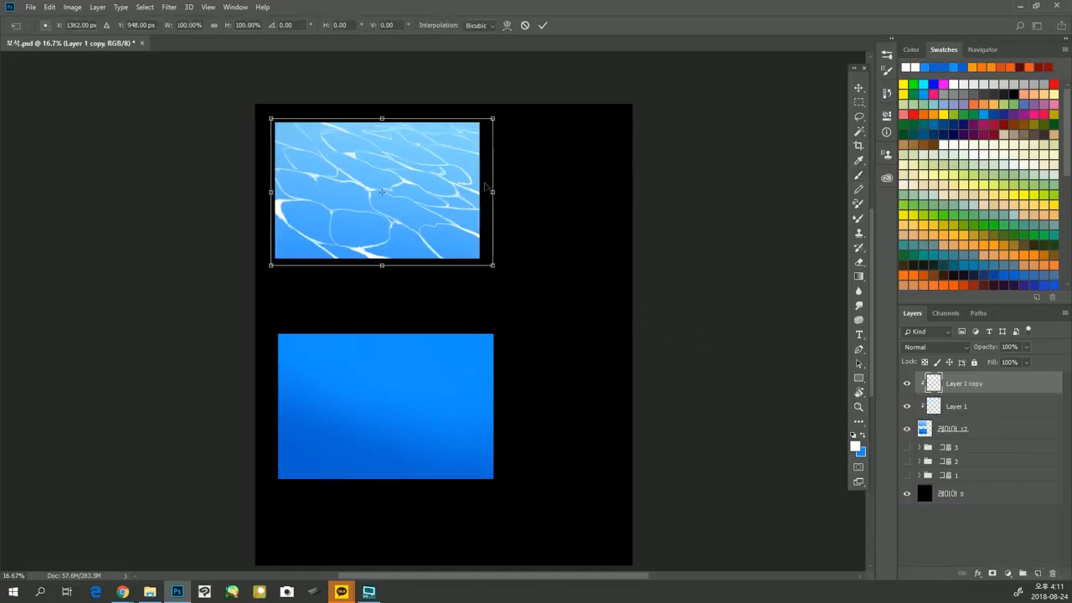
pyautogui.moveTo(485, 185); pyautogui.dragTo(445, 401)
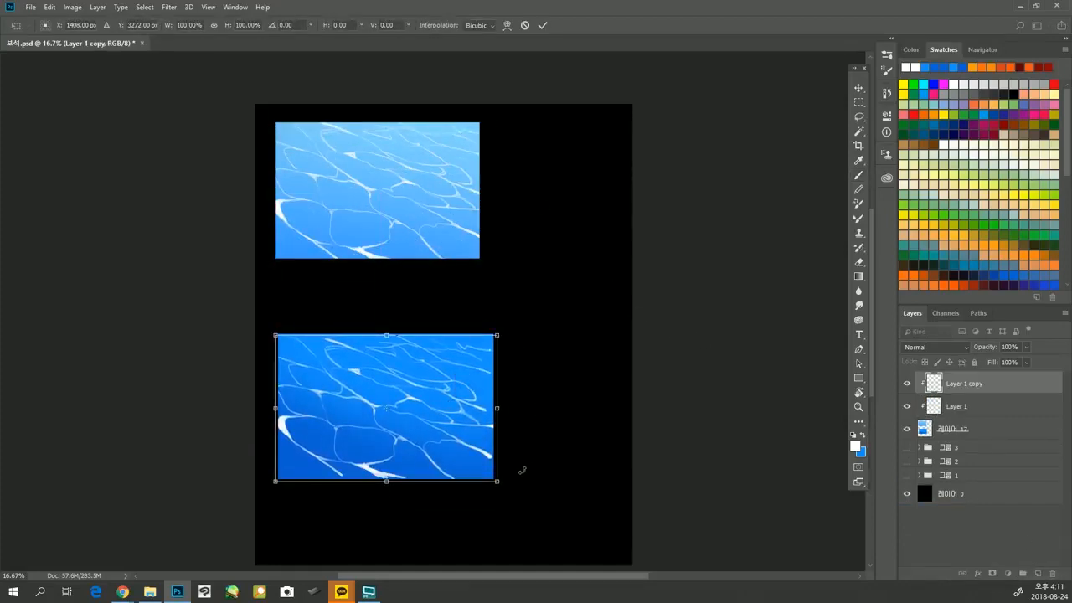
# Scale the copied ripples to about 104.5% so they cover the whole darker rectangle, and apply the transformation.
pyautogui.press('Right')
pyautogui.press('Right')
pyautogui.press('Right')
pyautogui.press('Right')
pyautogui.press('Left')
pyautogui.press('Left')
pyautogui.moveTo(498, 483); pyautogui.dragTo(502, 485)
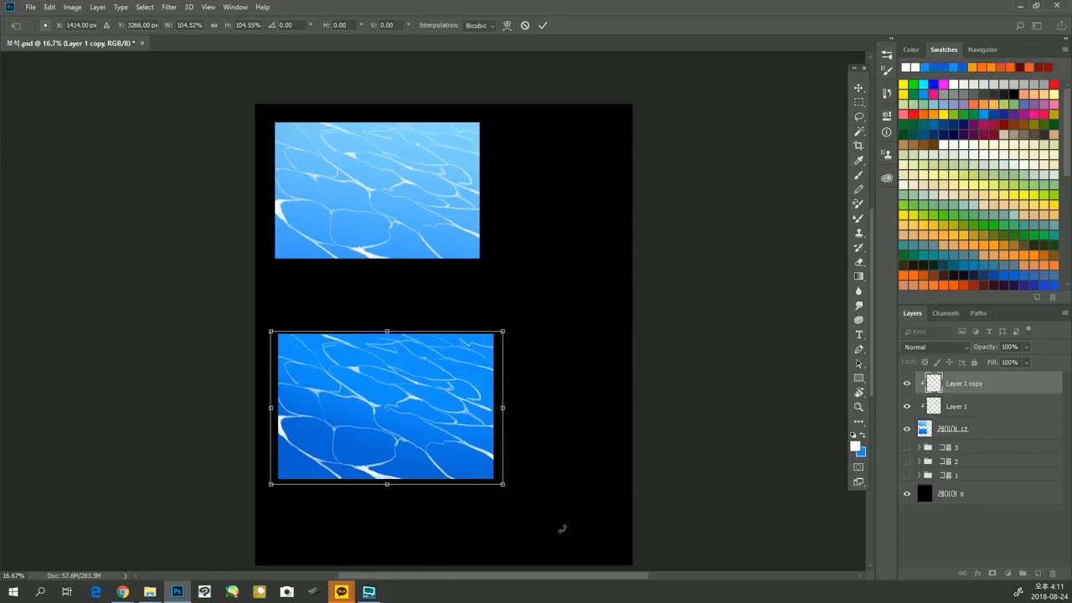
pyautogui.press('Return')
# Fade the copied ripples along the darker rectangle's upper edge with a 900 px Eraser.
pyautogui.press('b')
pyautogui.moveTo(531, 378); pyautogui.dragTo(552, 359)
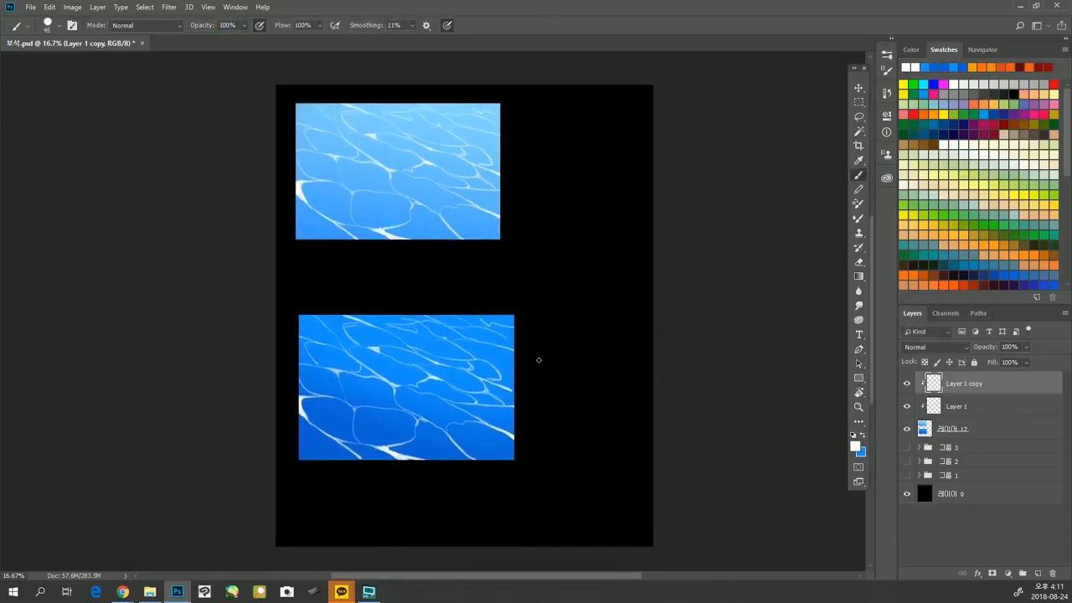
pyautogui.press('e')
pyautogui.press(']')
pyautogui.press(']')
pyautogui.press(']')
pyautogui.press(']')
pyautogui.press(']')
pyautogui.press(']')
pyautogui.press(']')
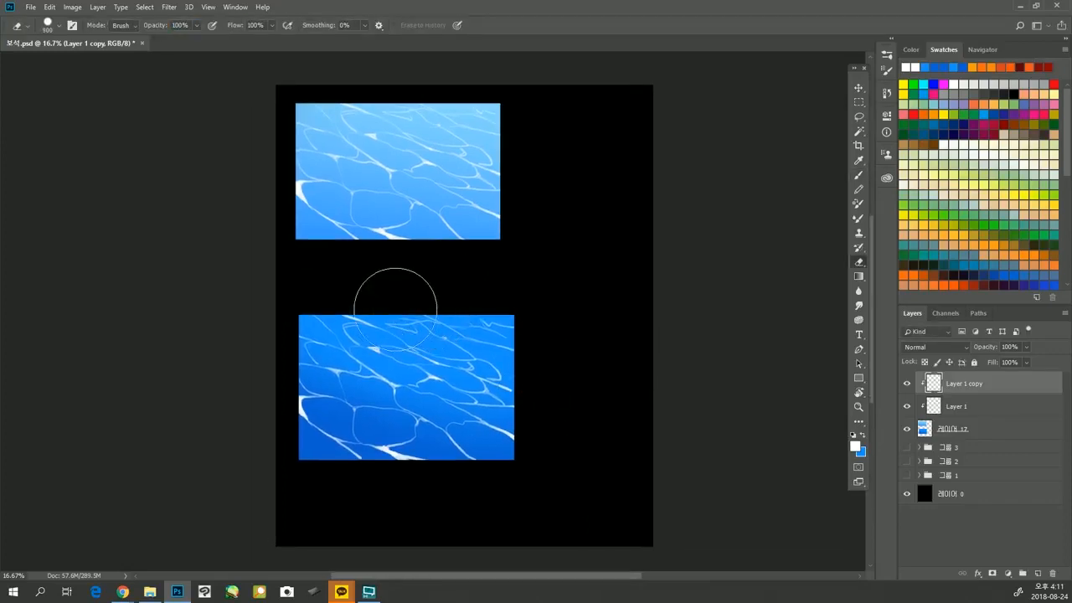
pyautogui.moveTo(396, 310)
pyautogui.mouseDown()
pyautogui.moveTo(466, 326)
pyautogui.moveTo(427, 319)
pyautogui.moveTo(427, 297)
pyautogui.moveTo(509, 311)
pyautogui.mouseUp()
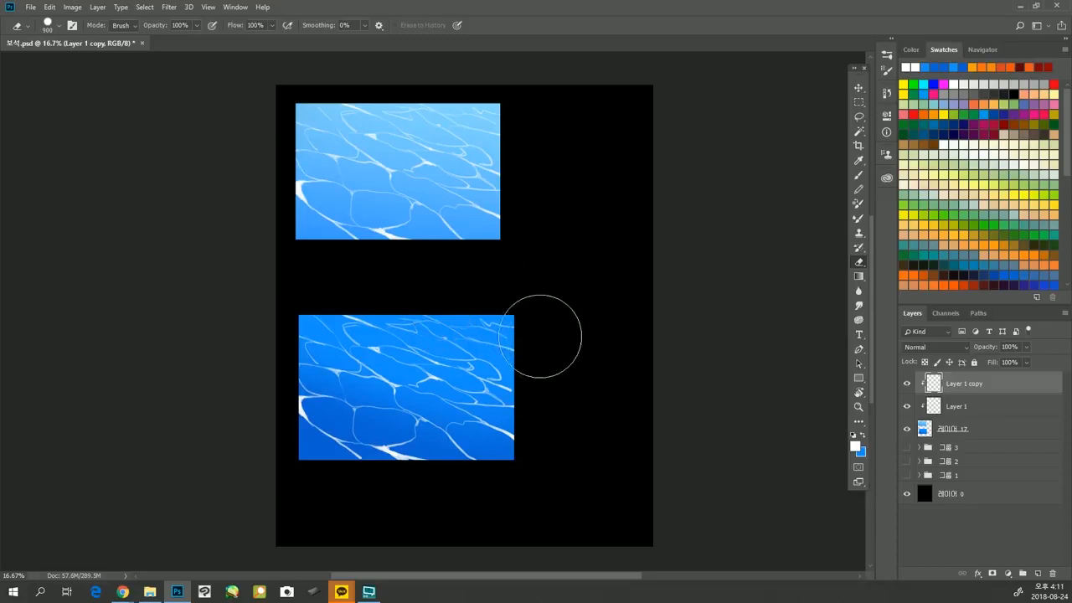
# Merge the copied ripple layer down into Layer 1.
pyautogui.moveTo(593, 240); pyautogui.dragTo(575, 213)
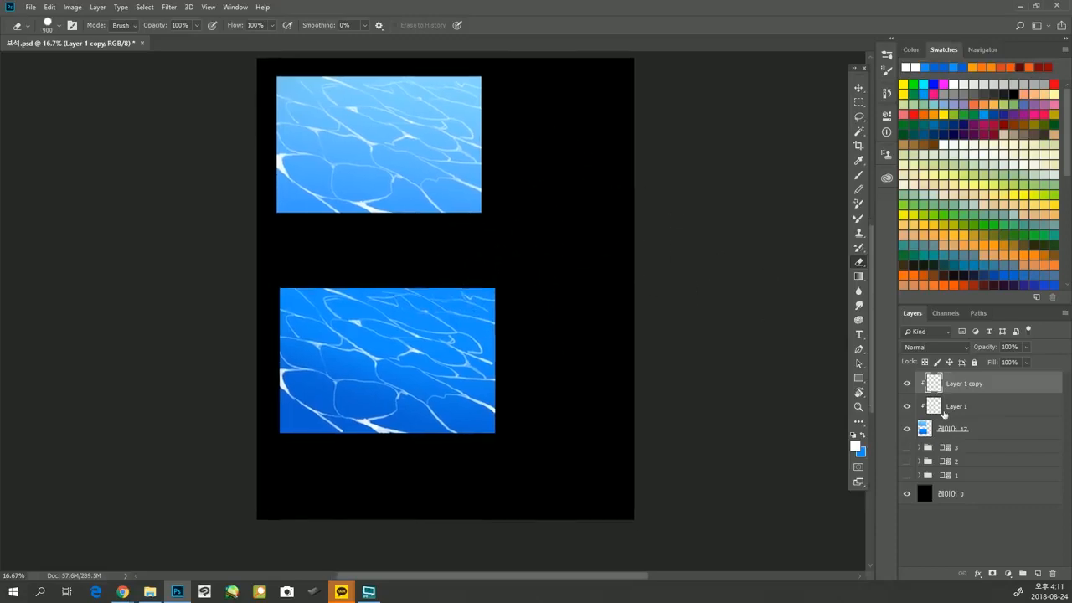
pyautogui.press('Delete')
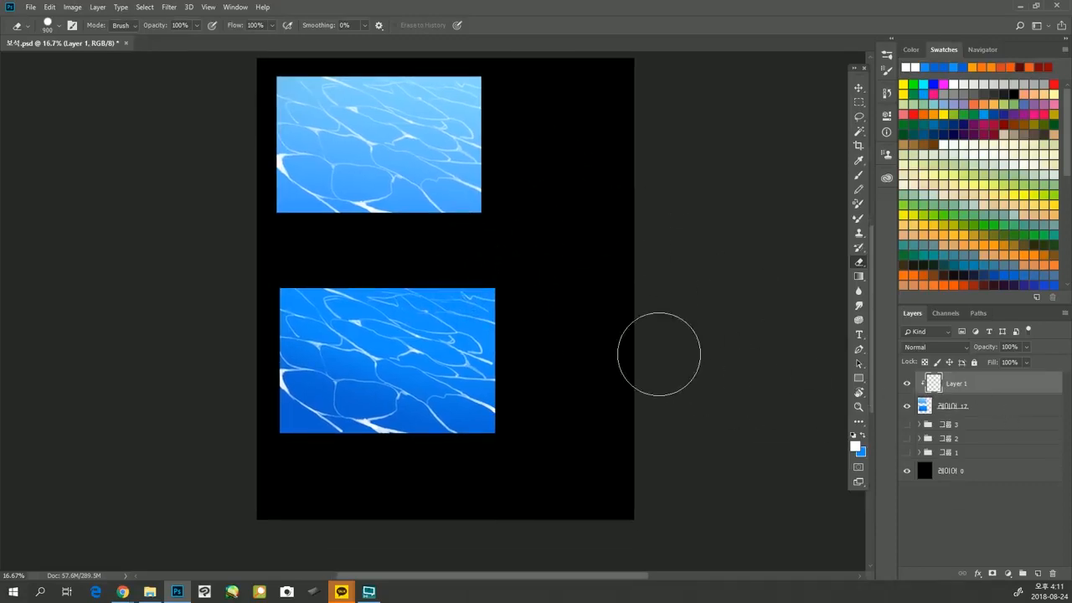
pyautogui.moveTo(574, 268); pyautogui.dragTo(585, 321)
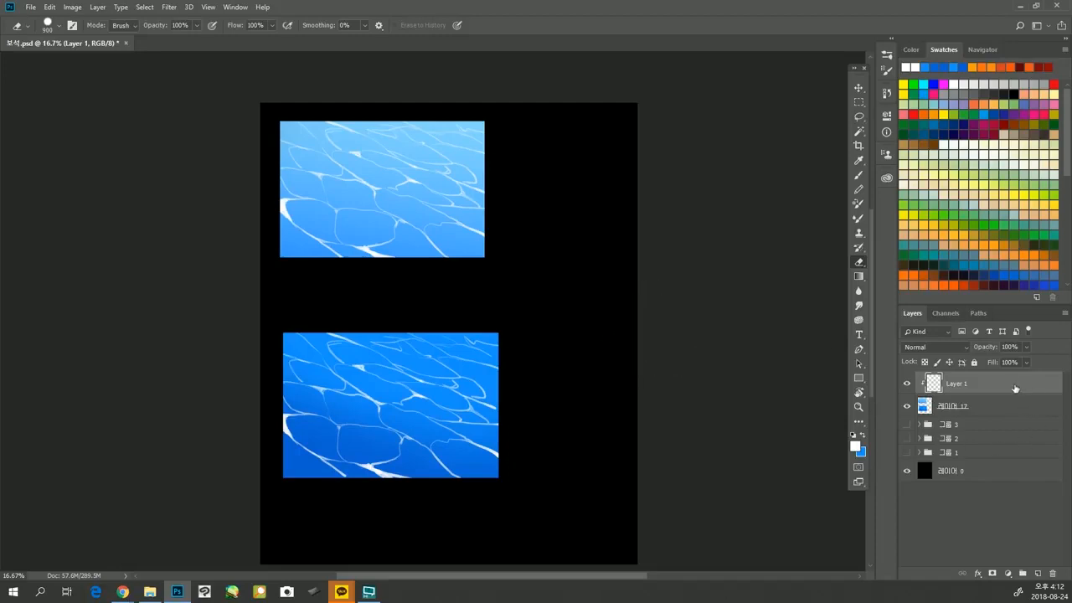
# Duplicate the merged Layer 1 and place the copy directly beneath it.
pyautogui.moveTo(1000, 384); pyautogui.dragTo(1027, 572)
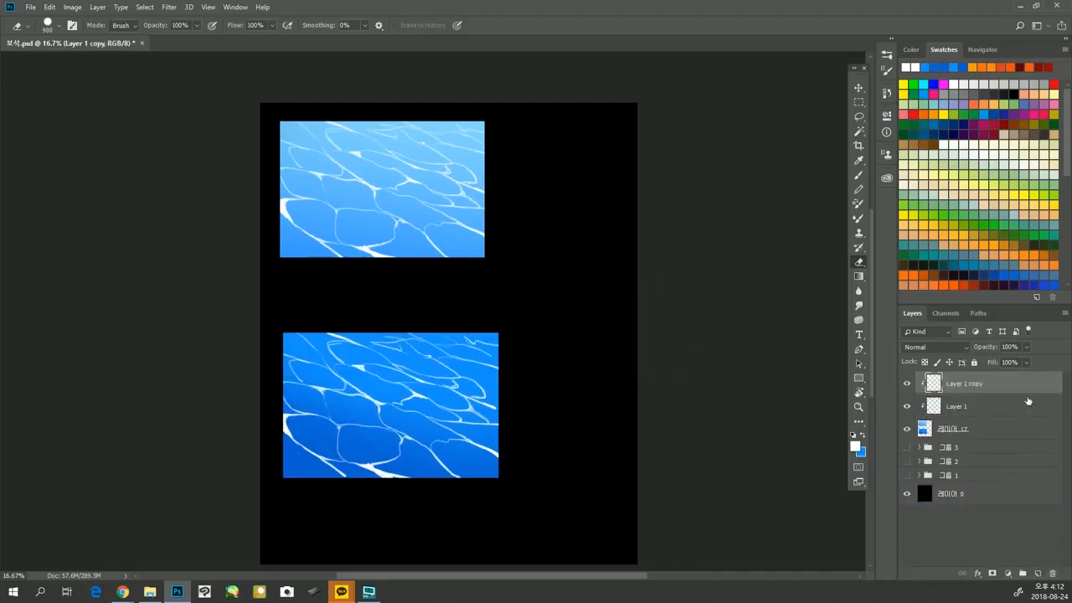
pyautogui.moveTo(1021, 385); pyautogui.dragTo(1019, 414)
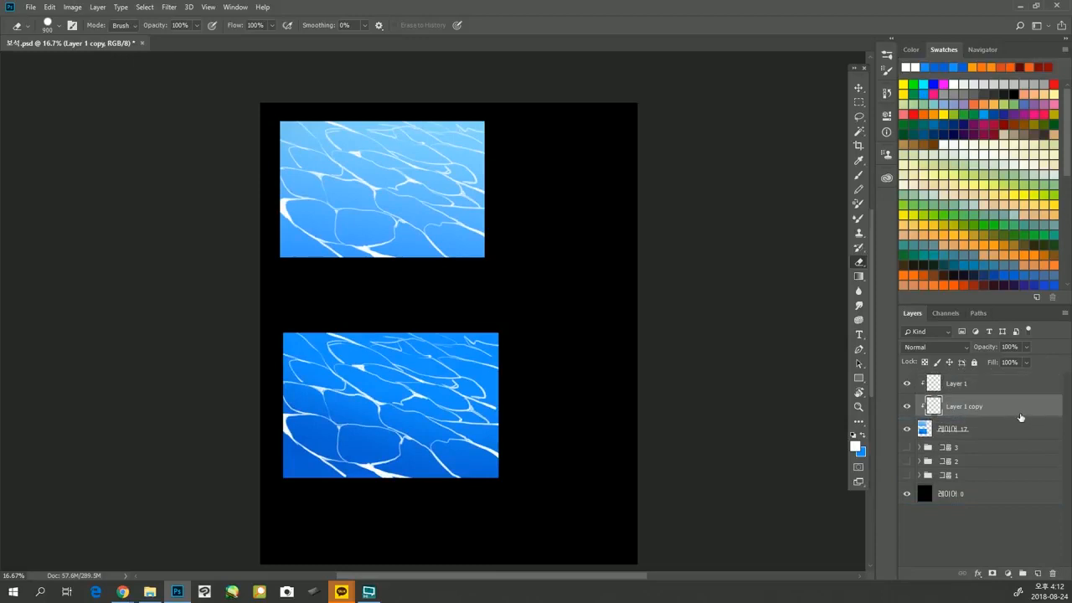
pyautogui.hotkey('ctrl', 't')
pyautogui.press('Return')
# On Layer 1 copy, lasso the light rectangle's ripples, move them about 68 px down and 36 px left, and deselect.
pyautogui.press('l')
pyautogui.moveTo(526, 241)
pyautogui.mouseDown()
pyautogui.moveTo(395, 82)
pyautogui.moveTo(522, 295)
pyautogui.moveTo(597, 256)
pyautogui.mouseUp()
pyautogui.scroll(1, 510, 217)
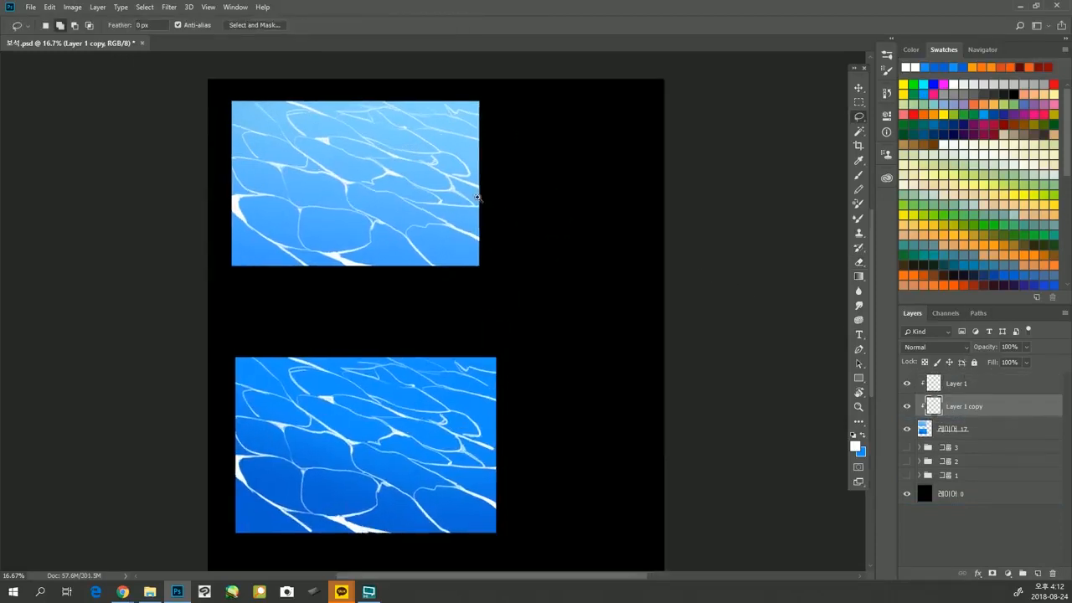
pyautogui.hotkey('ctrl', 't')
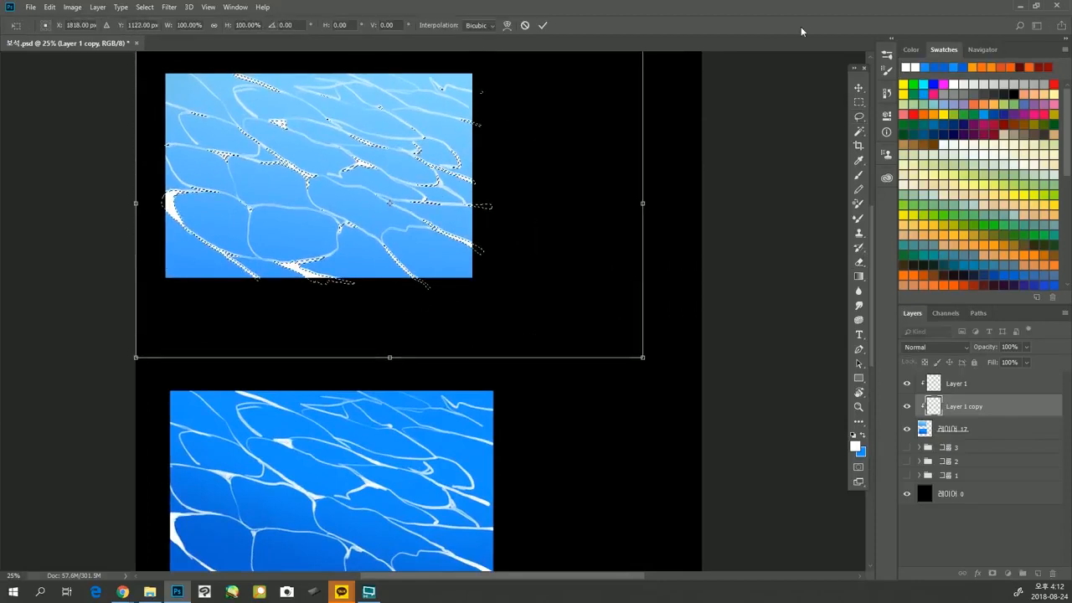
pyautogui.press('Down')
pyautogui.press('Down')
pyautogui.press('Down')
pyautogui.press('Left')
pyautogui.press('Left')
pyautogui.press('Left')
pyautogui.press('Left')
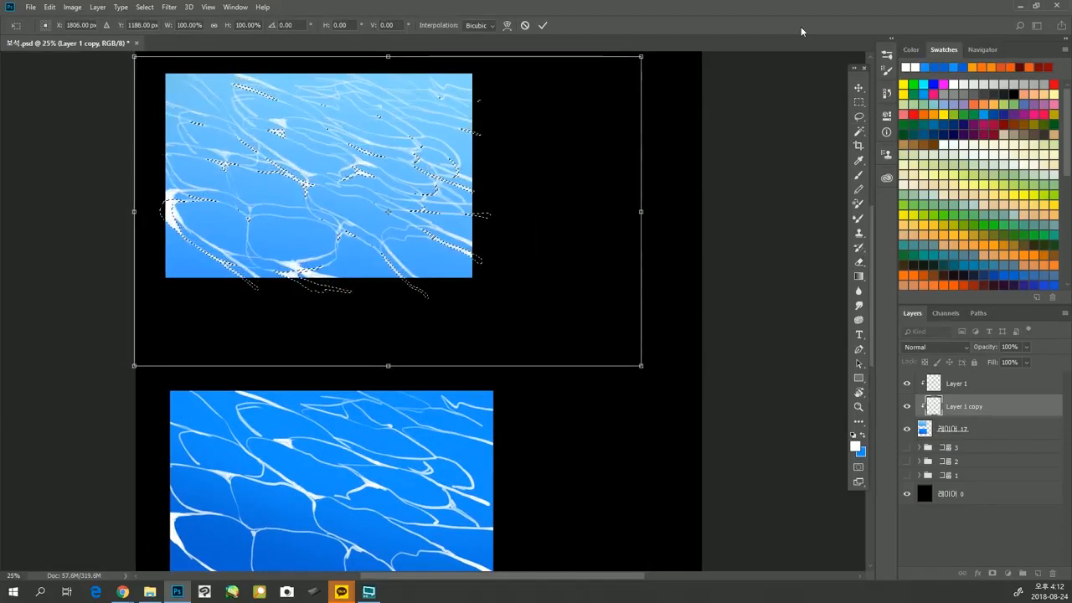
pyautogui.press('Down')
pyautogui.press('Left')
pyautogui.press('Left')
pyautogui.press('Left')
pyautogui.press('Down')
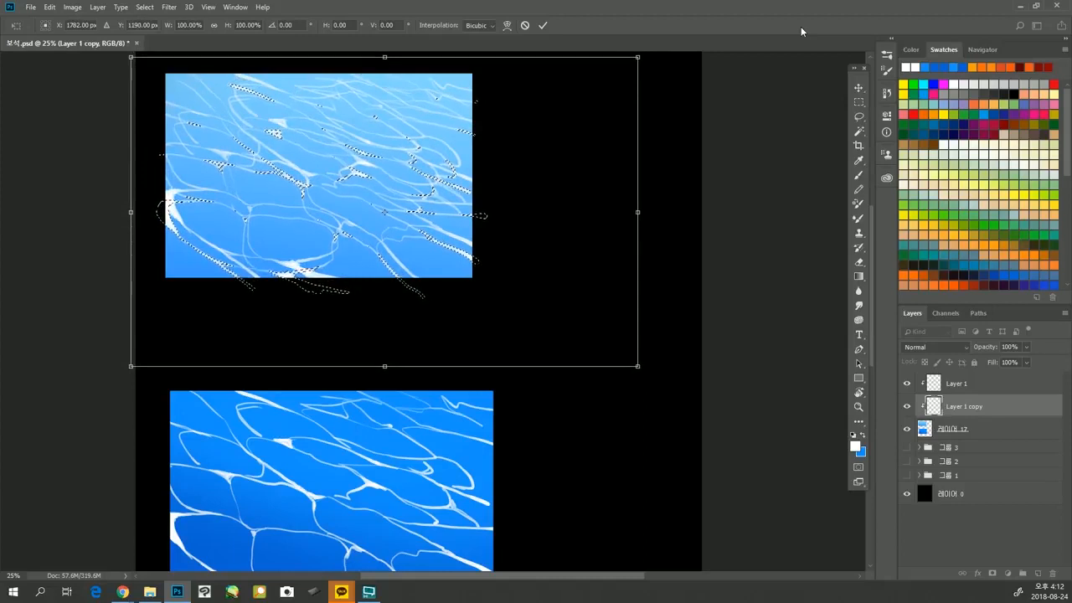
pyautogui.press('Return')
pyautogui.hotkey('ctrl', 'd')
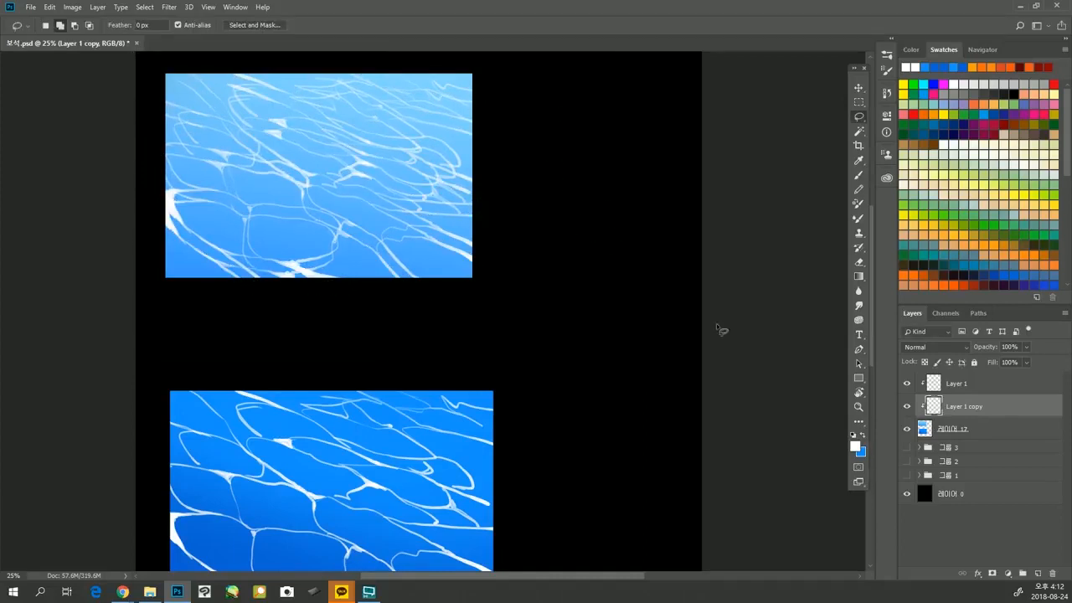
# Load the copied ripples on Layer 1 copy as a selection and set the foreground to a deeper blue sampled from the light rectangle.
pyautogui.keyDown('ctrl'); pyautogui.click(934, 407); pyautogui.keyUp('ctrl')
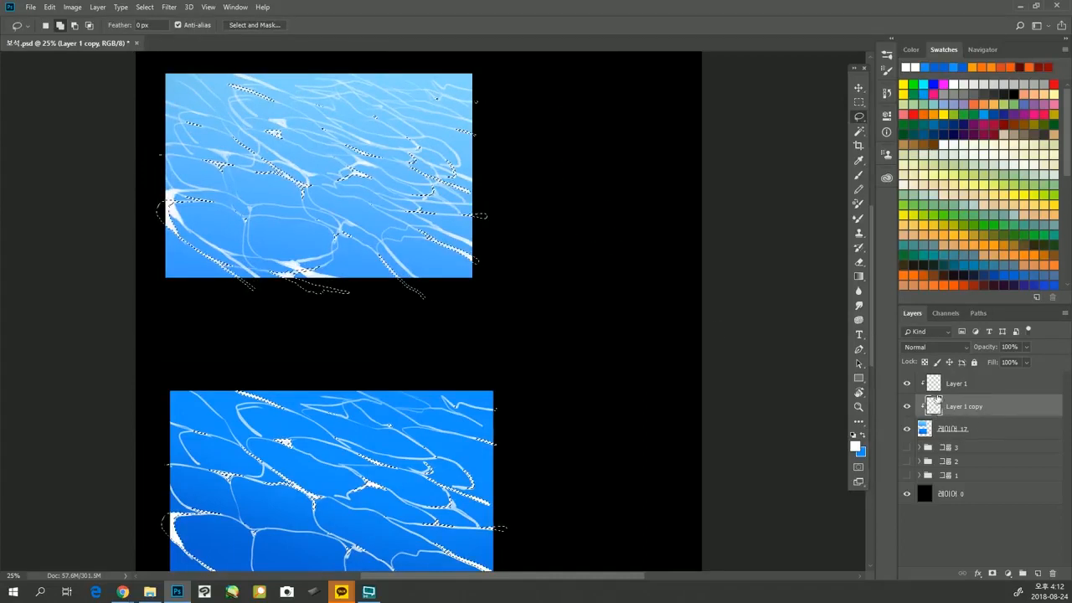
pyautogui.press('g')
pyautogui.keyDown('alt'); pyautogui.click(269, 245); pyautogui.keyUp('alt')
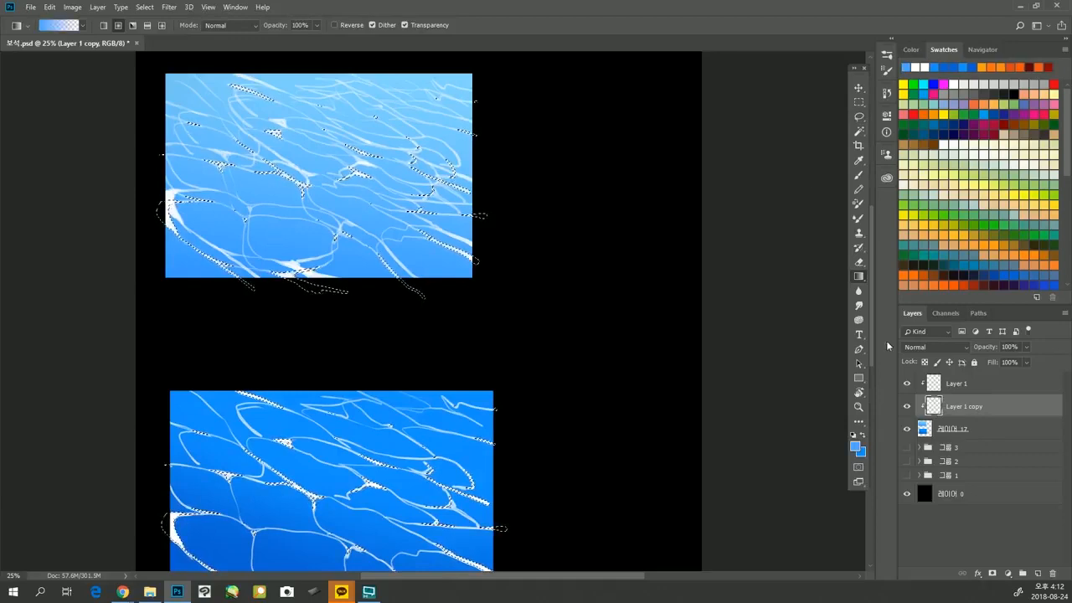
pyautogui.click(854, 446)
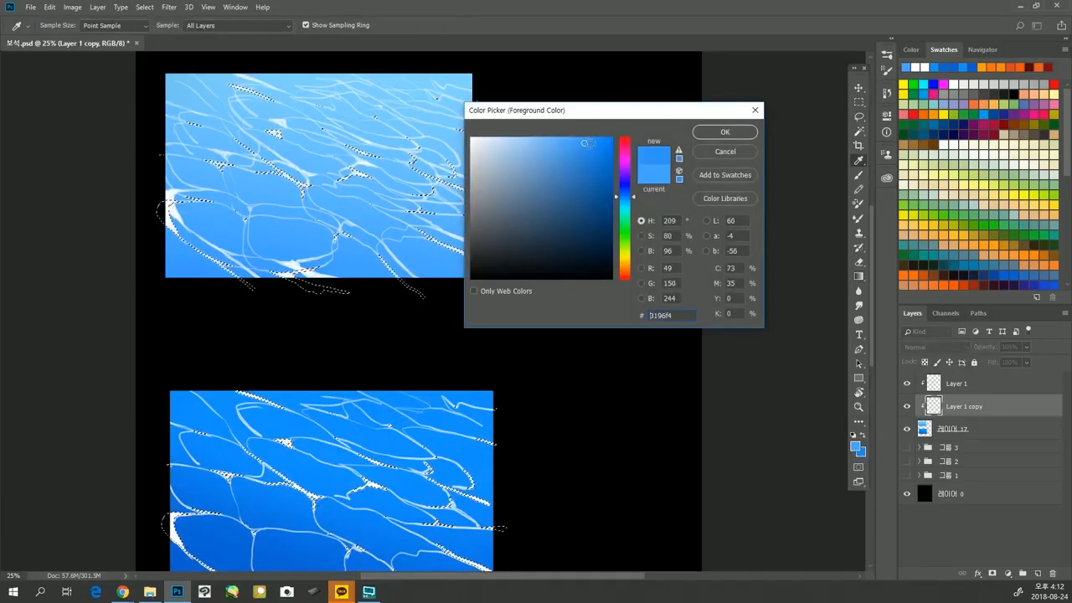
pyautogui.click(725, 132)
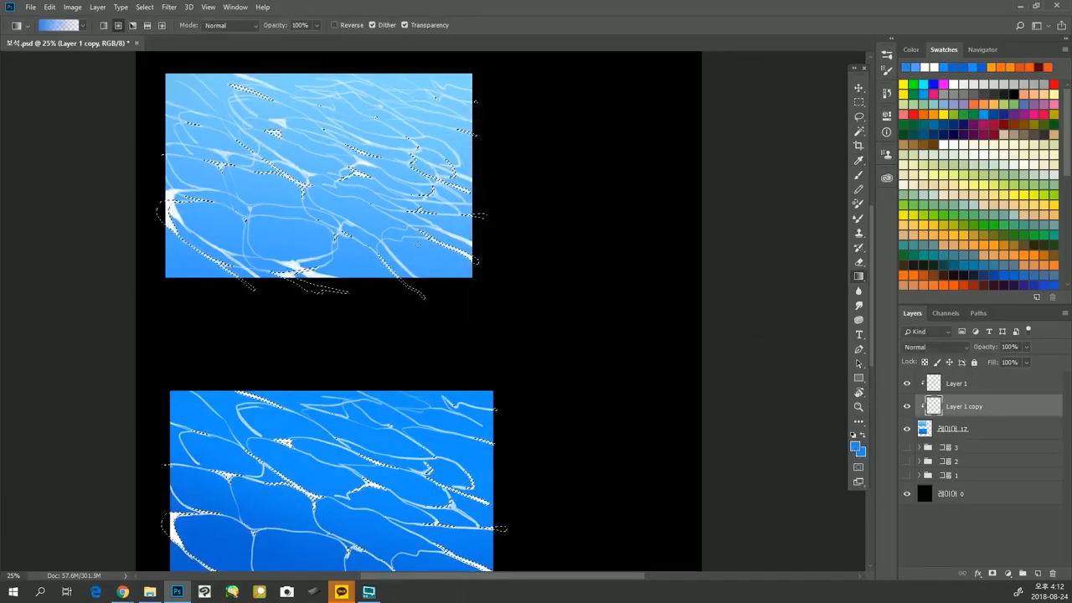
# Paint the selected ripple copy in the light rectangle blue with a large soft Brush of 900 px, and deselect.
pyautogui.press('b')
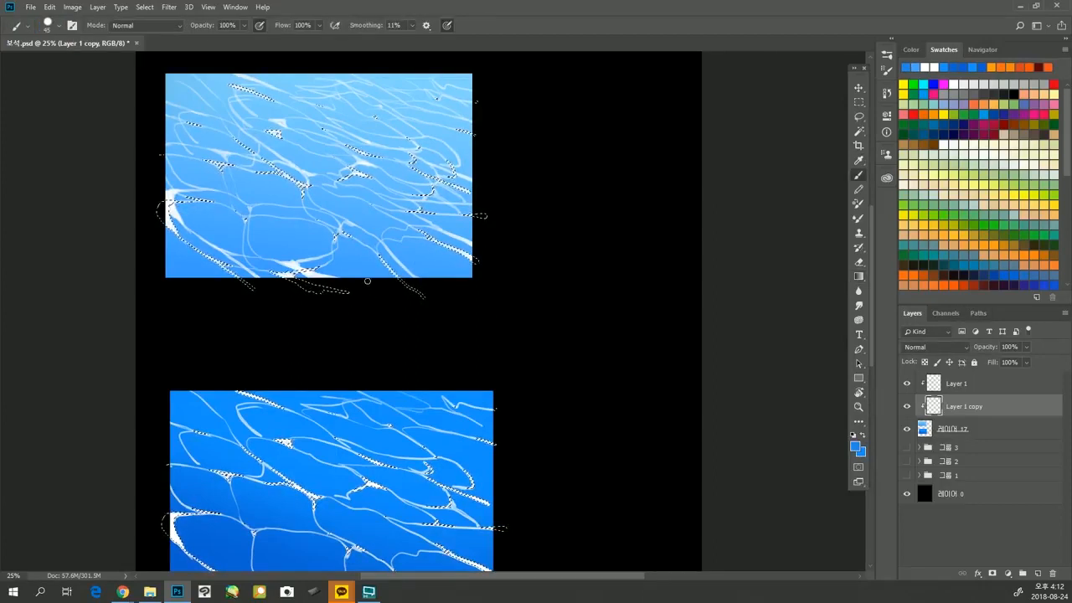
pyautogui.press(']')
pyautogui.press(']')
pyautogui.press(']')
pyautogui.press(']')
pyautogui.press(']')
pyautogui.press(']')
pyautogui.press(']')
pyautogui.press(']')
pyautogui.press(']')
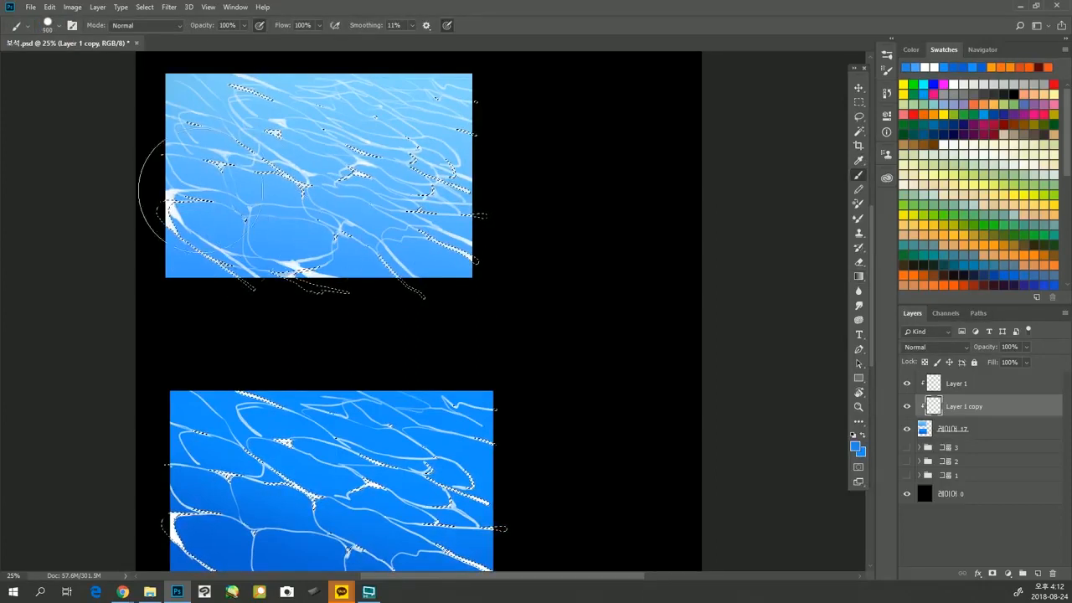
pyautogui.moveTo(288, 246)
pyautogui.mouseDown()
pyautogui.moveTo(381, 216)
pyautogui.moveTo(441, 176)
pyautogui.moveTo(428, 124)
pyautogui.moveTo(472, 111)
pyautogui.moveTo(276, 81)
pyautogui.moveTo(177, 128)
pyautogui.mouseUp()
pyautogui.hotkey('ctrl', 'd')
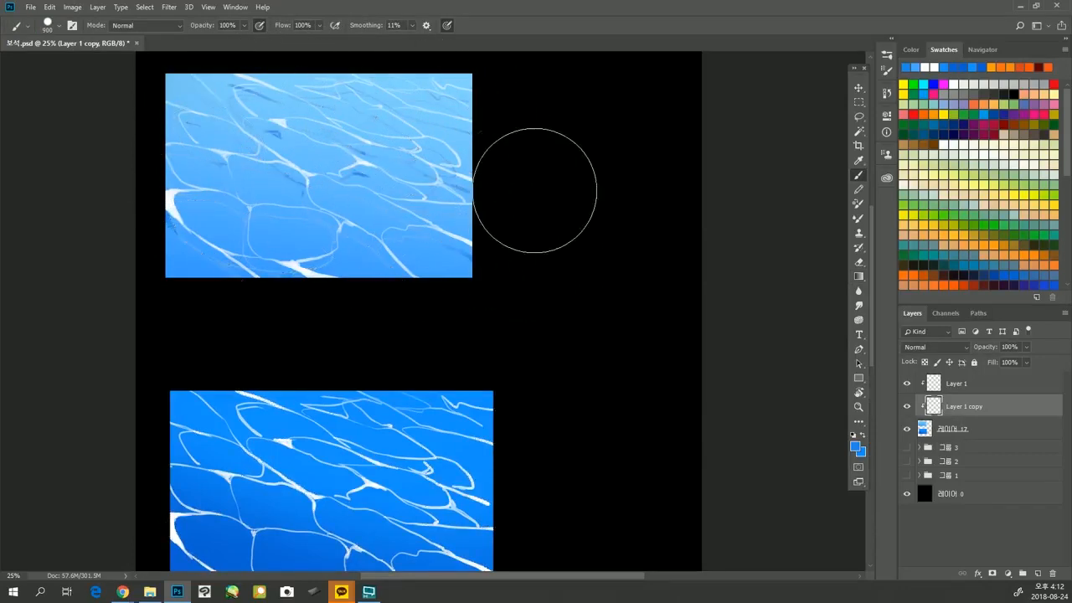
# Reload the Layer 1 copy selection, paint the light rectangle's copied ripples more strongly in blue, and deselect.
pyautogui.moveTo(464, 149); pyautogui.dragTo(493, 179)
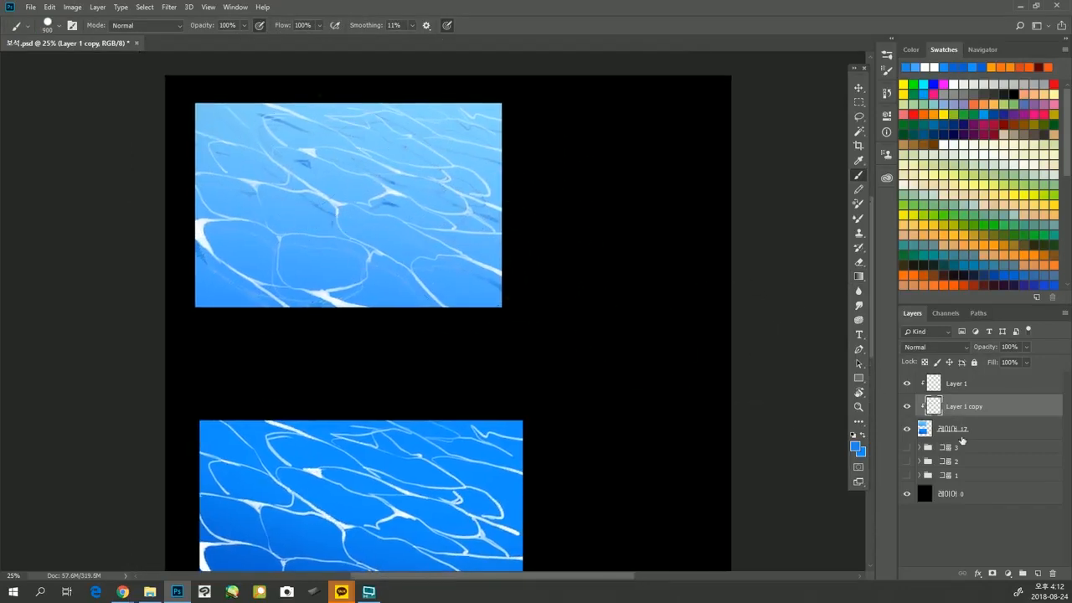
pyautogui.keyDown('ctrl'); pyautogui.click(932, 407); pyautogui.keyUp('ctrl')
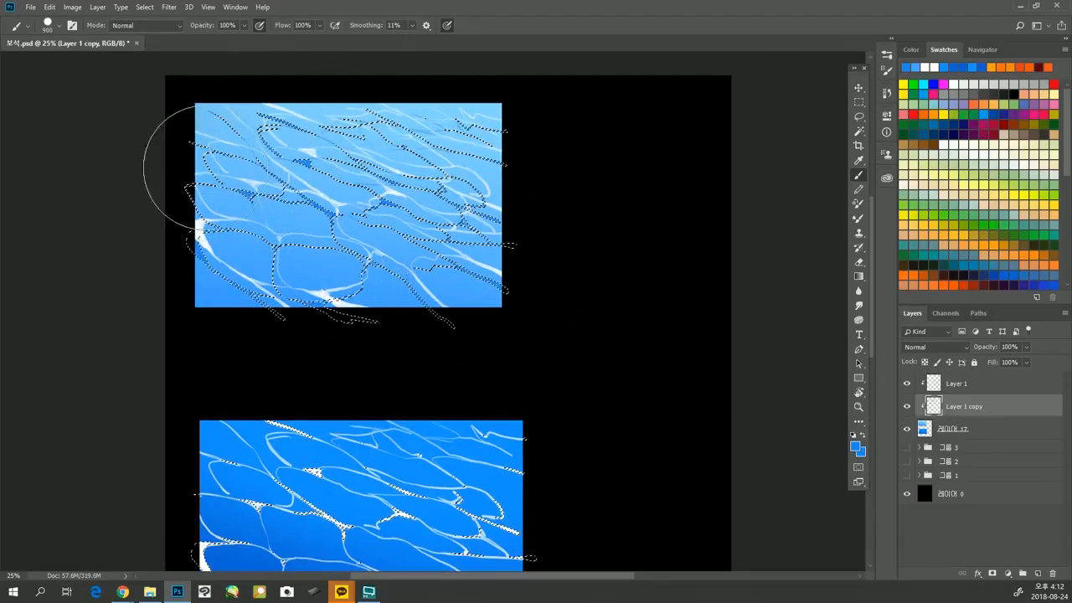
pyautogui.hotkey('ctrl', 'd')
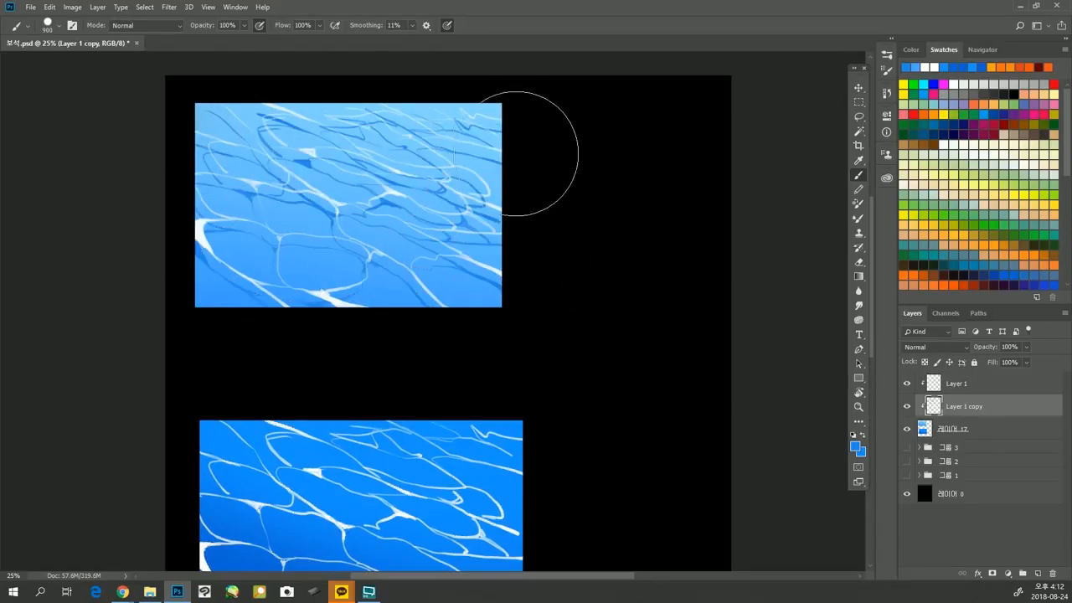
# Fade the blue shadow ripples in the light rectangle with the Eraser, reducing its size to 800 px.
pyautogui.moveTo(493, 163); pyautogui.dragTo(513, 191)
pyautogui.press('e')
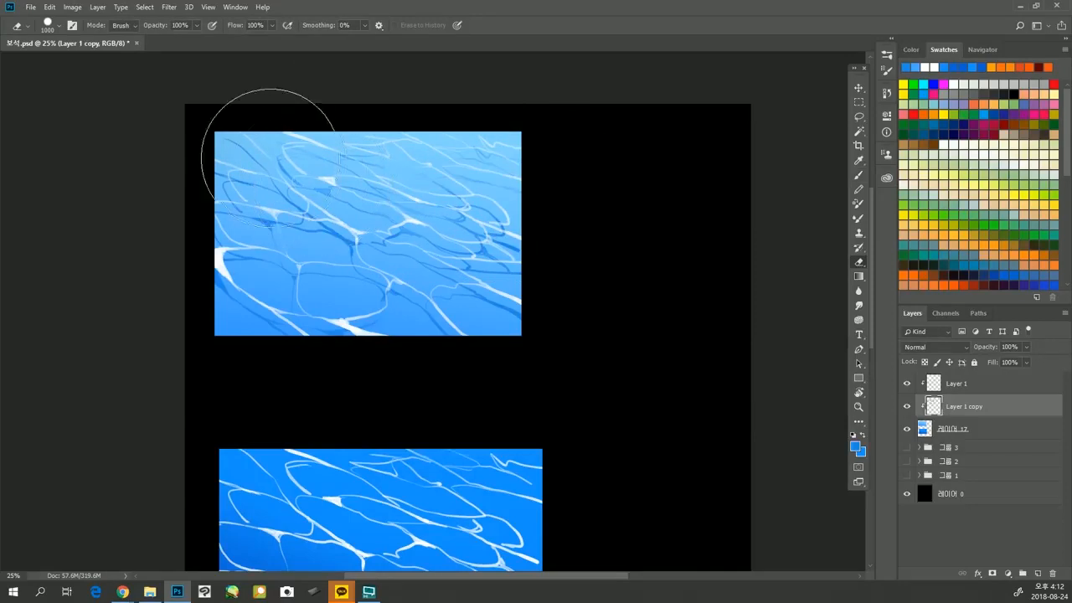
pyautogui.press('[')
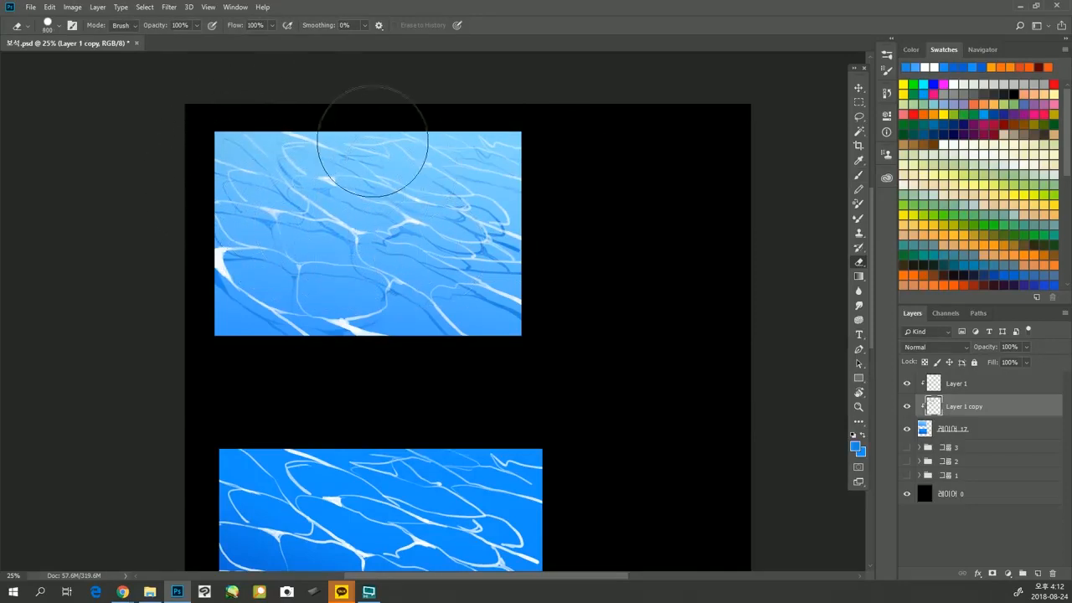
pyautogui.press('[')
pyautogui.moveTo(516, 230)
pyautogui.mouseDown()
pyautogui.moveTo(484, 231)
pyautogui.moveTo(486, 220)
pyautogui.moveTo(513, 249)
pyautogui.mouseUp()
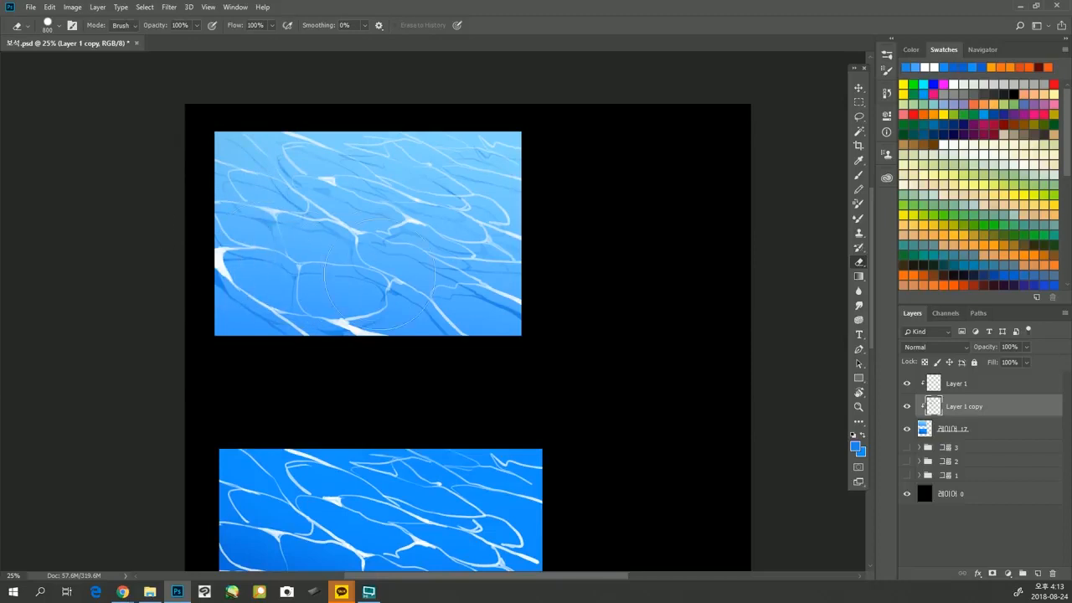
# Soften selected parts of the light rectangle's shadow ripples with a smaller 380 px Eraser.
pyautogui.press('[')
pyautogui.press('[')
pyautogui.press('[')
pyautogui.press('[')
pyautogui.press('[')
# Add a new layer above Layer 1 and set its blend mode to Screen.
pyautogui.click(974, 386)
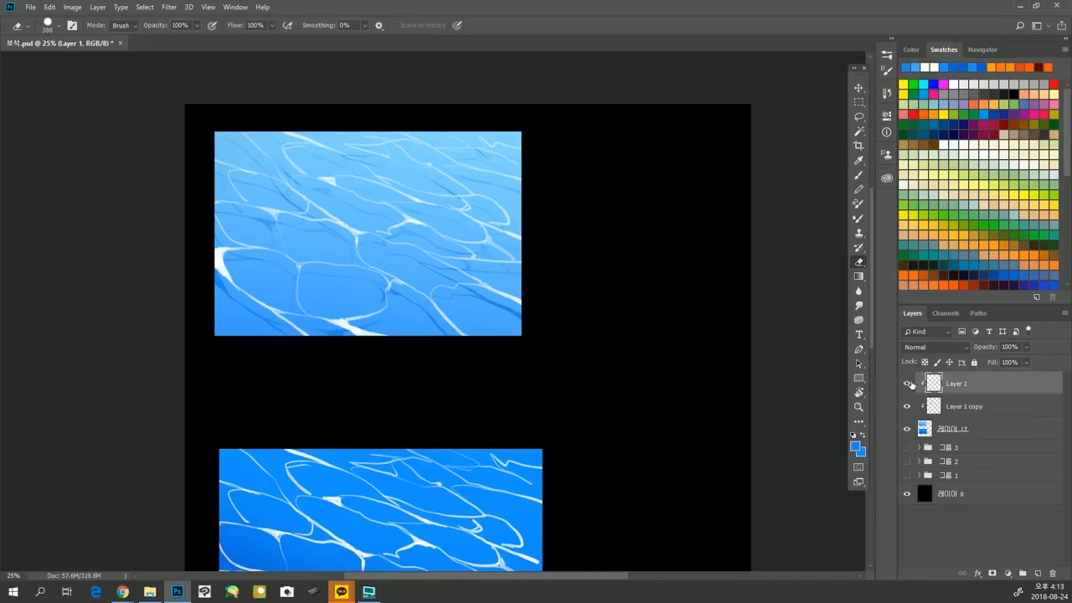
pyautogui.click(965, 410)
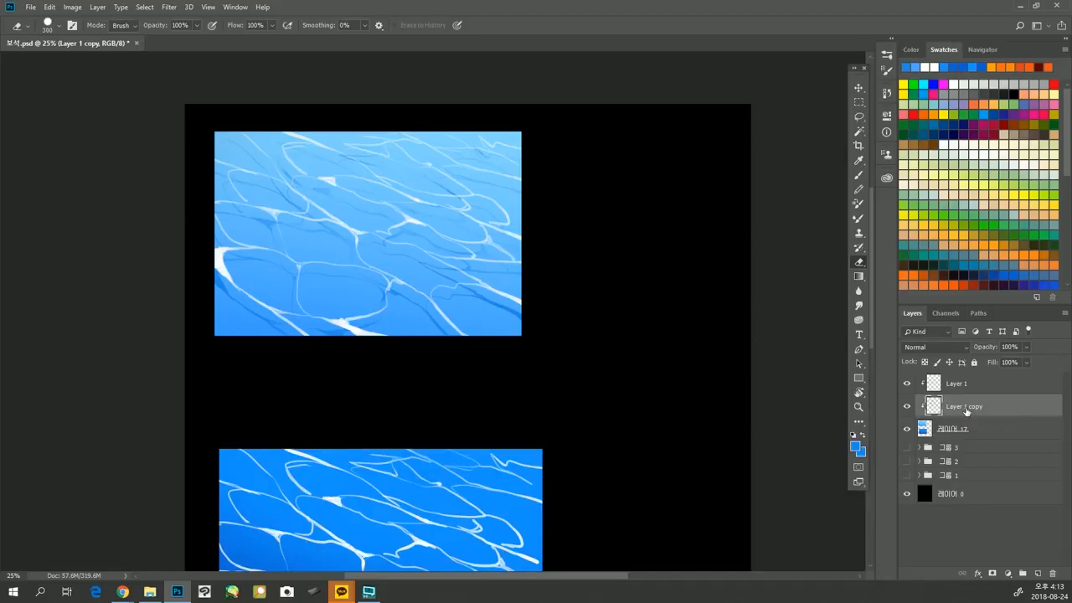
pyautogui.click(1018, 390)
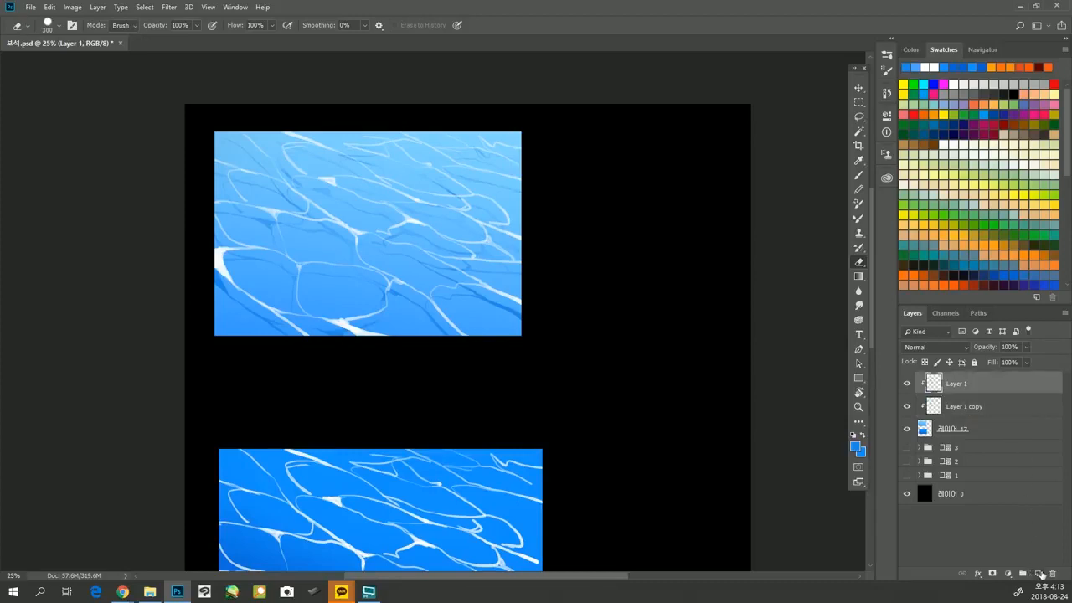
pyautogui.click(1039, 574)
pyautogui.click(952, 349)
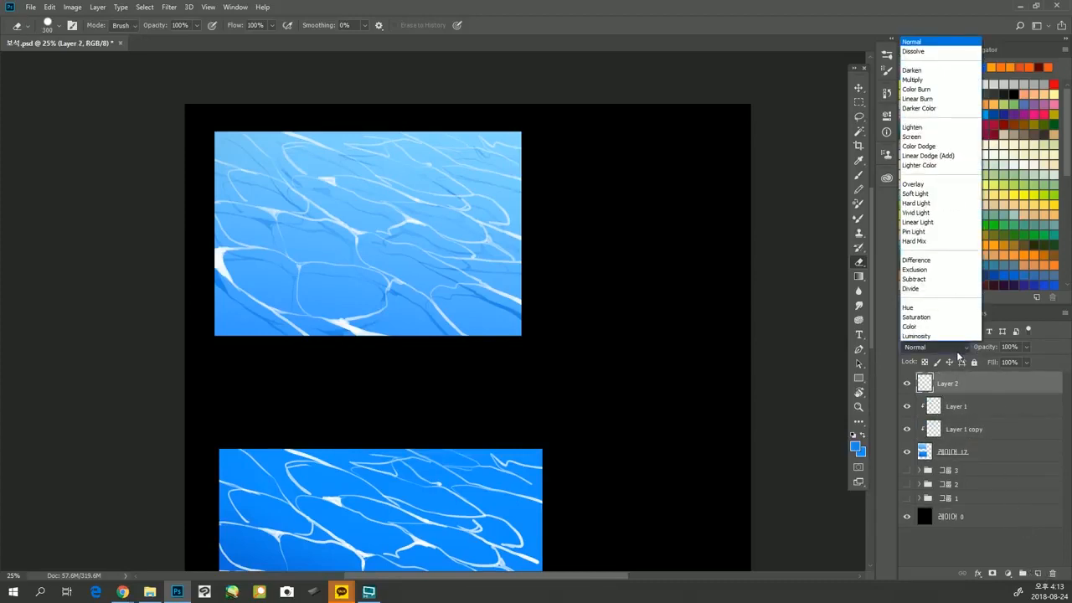
pyautogui.click(943, 137)
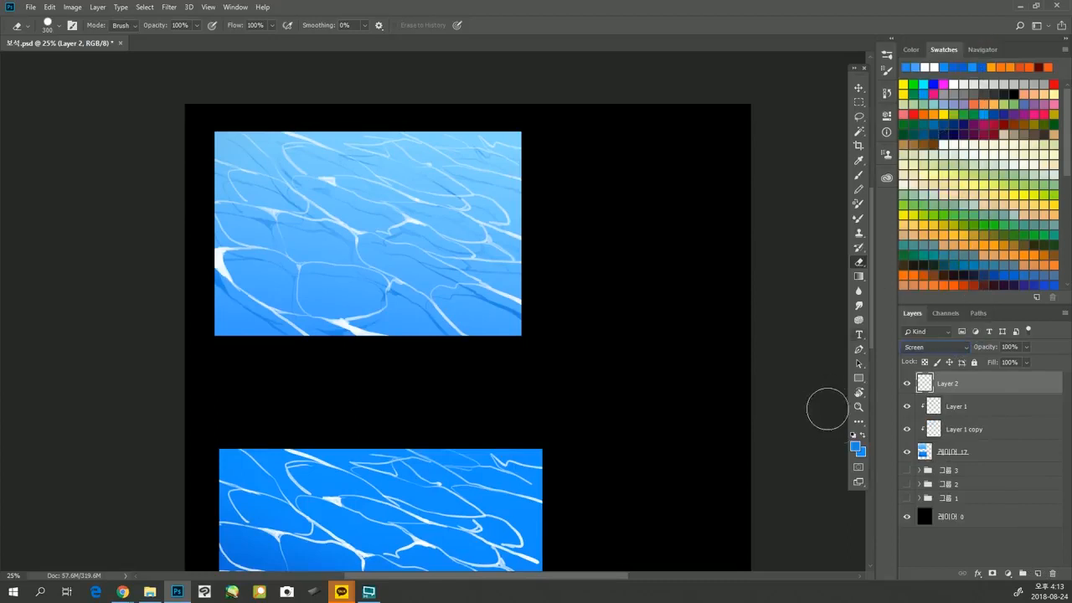
# Set the foreground color to bright cyan #4aecff.
pyautogui.click(854, 447)
pyautogui.moveTo(630, 197)
pyautogui.mouseDown()
pyautogui.moveTo(632, 171)
pyautogui.moveTo(632, 205)
pyautogui.mouseUp()
pyautogui.click(592, 134)
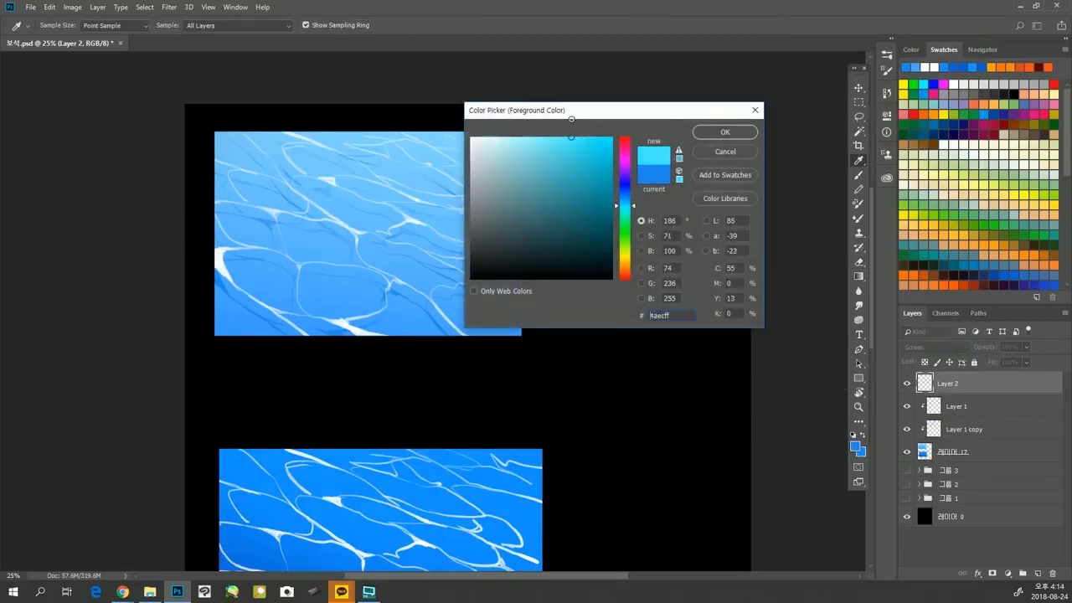
pyautogui.click(722, 133)
# Set up the Brush with the soft round pressure opacity and flow preset at 1100 px.
pyautogui.press('e')
pyautogui.press('b')
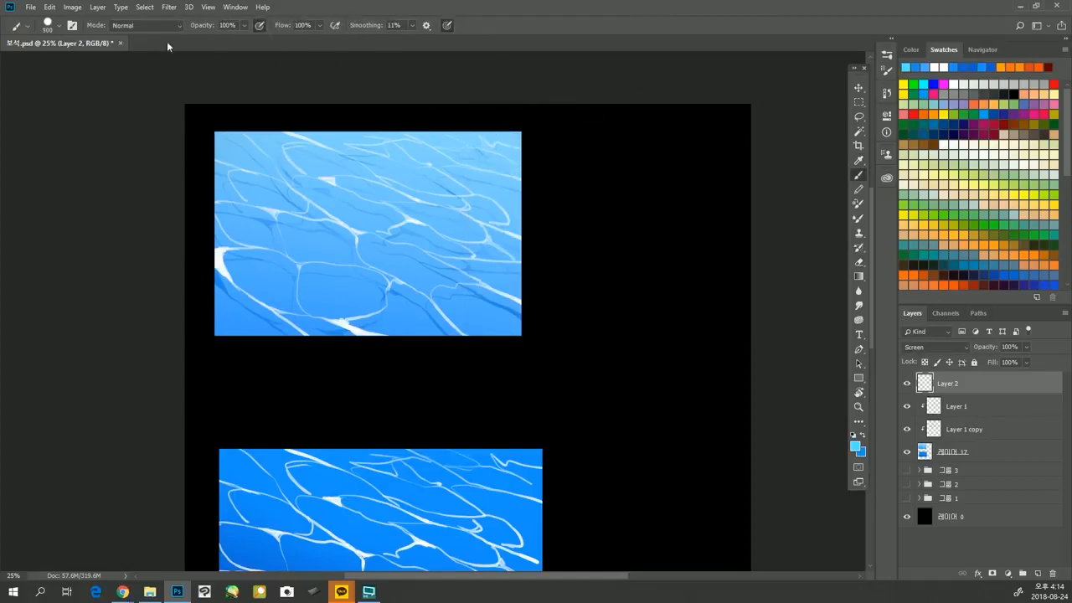
pyautogui.click(57, 27)
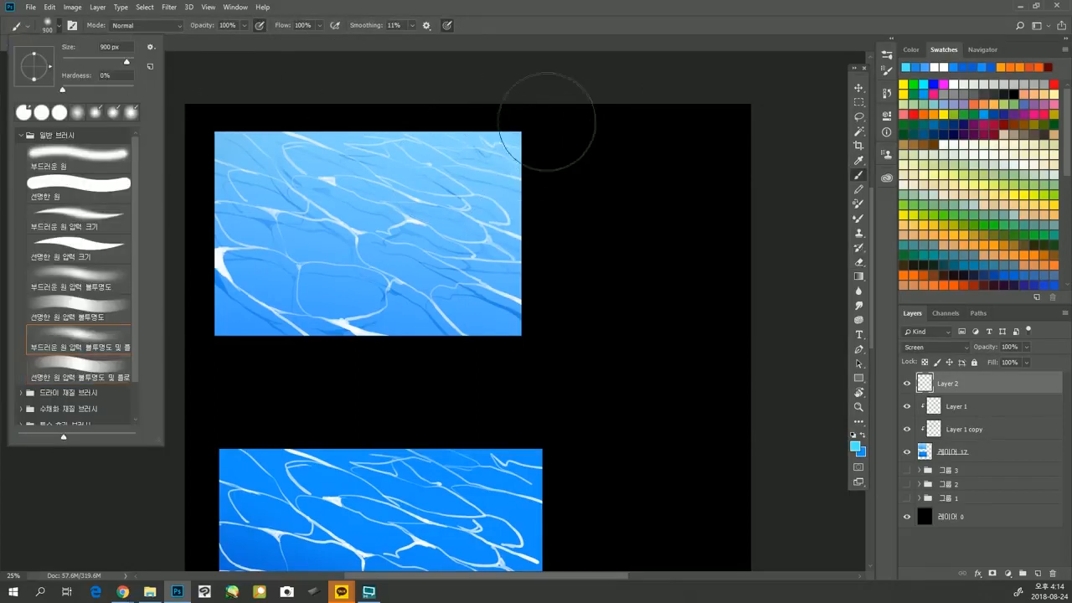
pyautogui.click(553, 106)
pyautogui.press(']')
pyautogui.press(']')
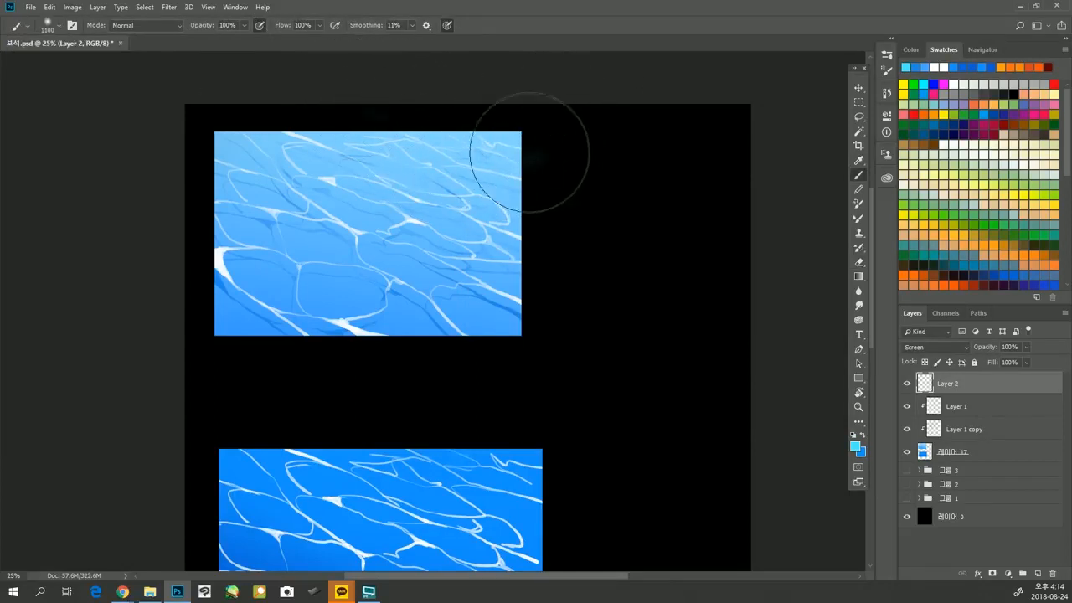
# Undo the unclipped test stroke, clip Layer 2 to the layers below, and paint a cyan glow over the light rectangle's upper-right corner.
pyautogui.moveTo(528, 155); pyautogui.dragTo(511, 142)
pyautogui.hotkey('ctrl', 'z')
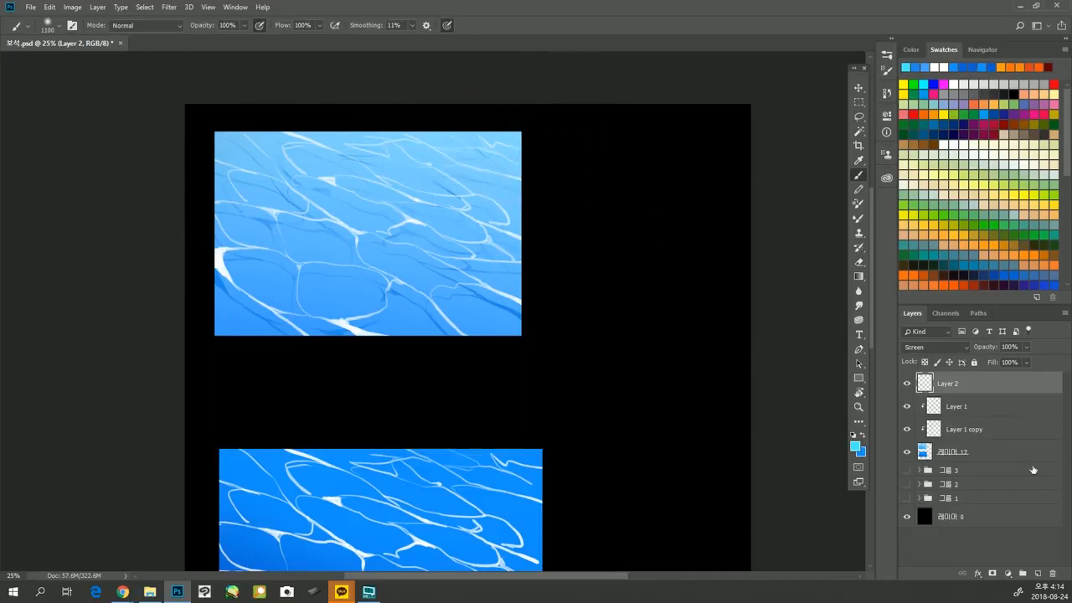
pyautogui.keyDown('alt'); pyautogui.click(1021, 392); pyautogui.keyUp('alt')
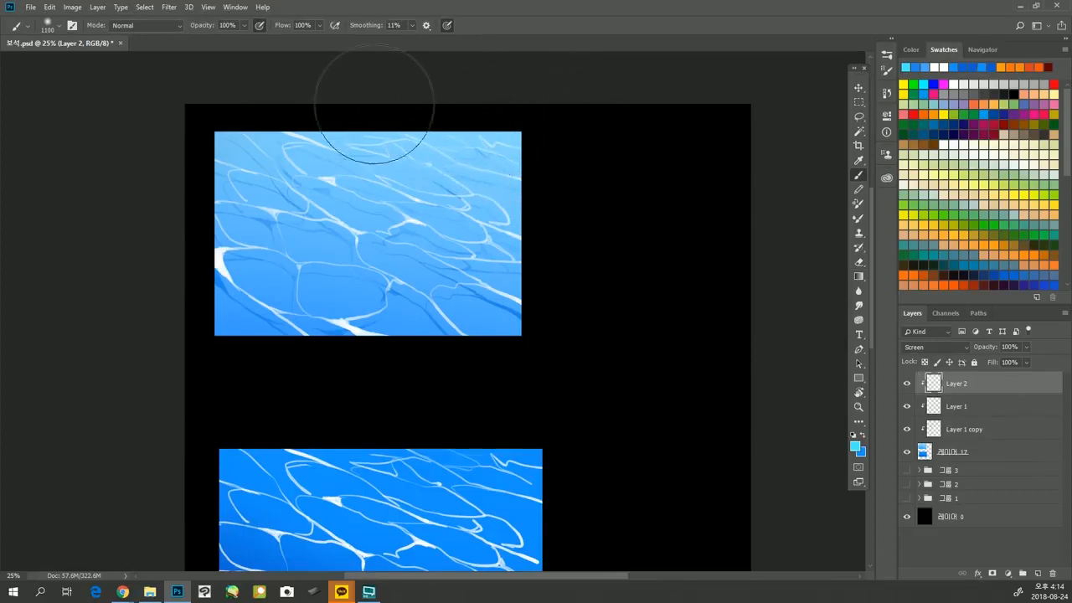
pyautogui.click(506, 154)
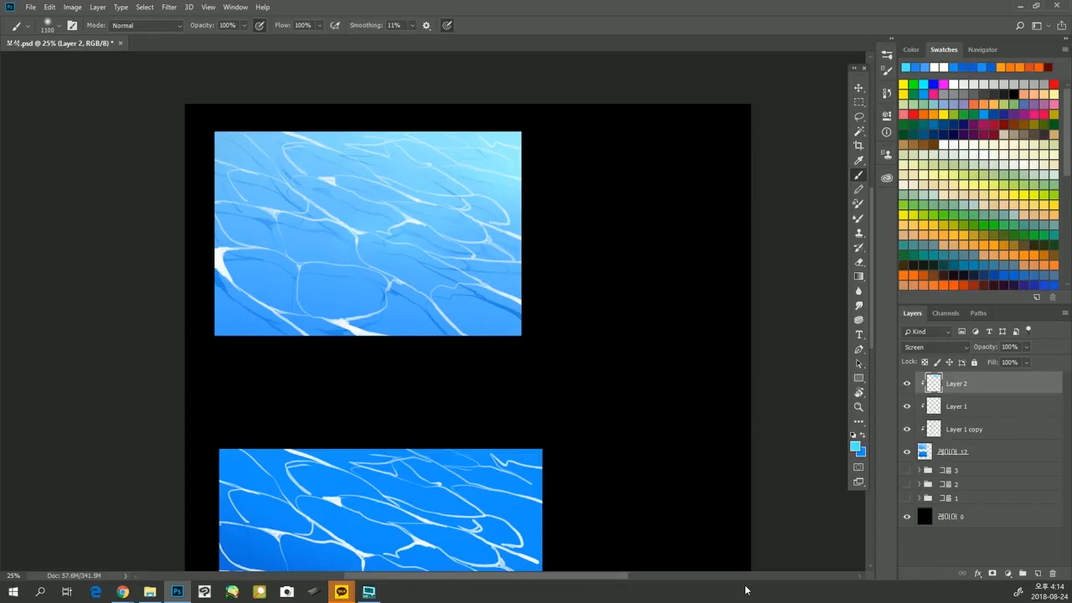
# Lasso the darker rectangle's ripples on Layer 1 copy, put them on a new layer, and place it directly beneath Layer 1 copy.
pyautogui.moveTo(615, 458)
pyautogui.mouseDown()
pyautogui.moveTo(601, 427)
pyautogui.moveTo(623, 312)
pyautogui.moveTo(597, 333)
pyautogui.moveTo(596, 402)
pyautogui.moveTo(634, 299)
pyautogui.moveTo(632, 312)
pyautogui.mouseUp()
pyautogui.click(998, 428)
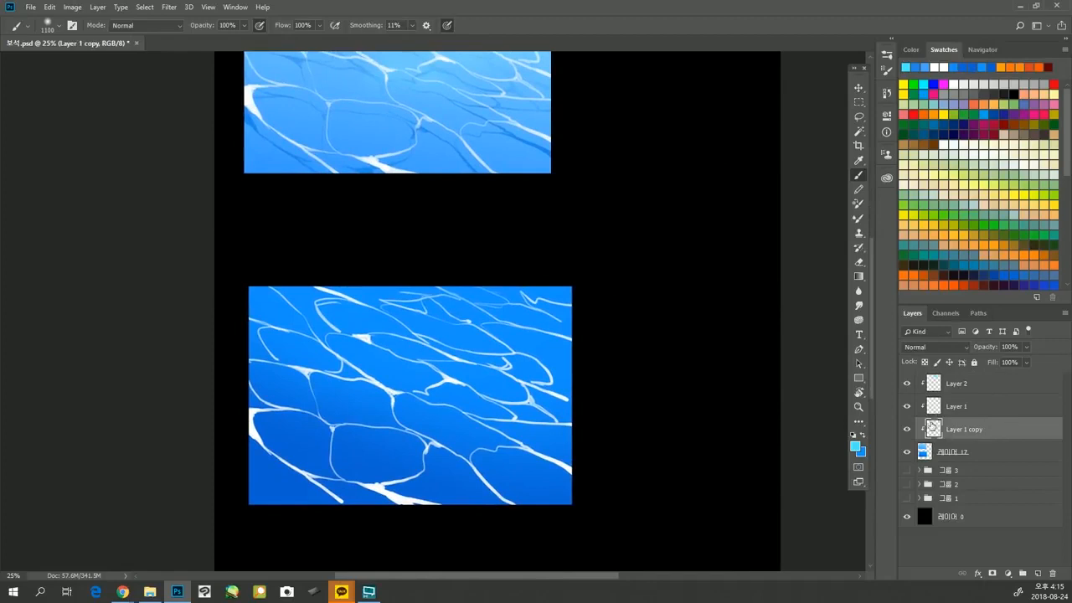
pyautogui.keyDown('ctrl'); pyautogui.click(932, 427); pyautogui.keyUp('ctrl')
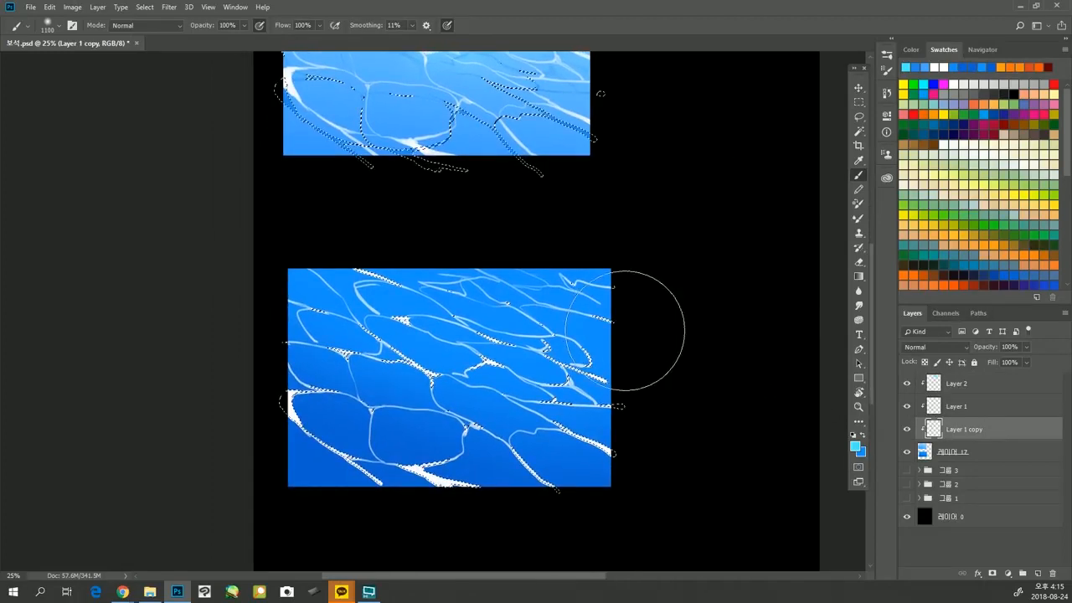
pyautogui.press('l')
pyautogui.moveTo(645, 368)
pyautogui.mouseDown()
pyautogui.moveTo(607, 214)
pyautogui.moveTo(306, 198)
pyautogui.moveTo(208, 417)
pyautogui.moveTo(483, 525)
pyautogui.moveTo(734, 486)
pyautogui.moveTo(625, 264)
pyautogui.moveTo(254, 264)
pyautogui.moveTo(275, 498)
pyautogui.moveTo(588, 545)
pyautogui.moveTo(726, 355)
pyautogui.mouseUp()
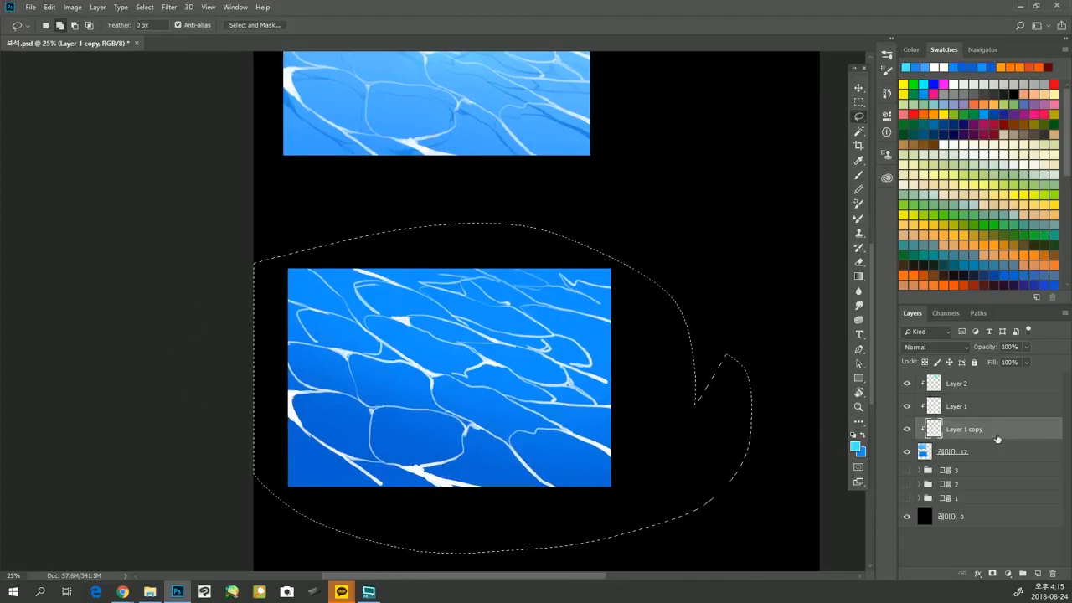
pyautogui.hotkey('ctrl', 'j')
pyautogui.moveTo(997, 435); pyautogui.dragTo(1000, 457)
# Move the darker rectangle's ripples on Layer 3 about 76 px down and 24 px left with Free Transform.
pyautogui.hotkey('ctrl', 't')
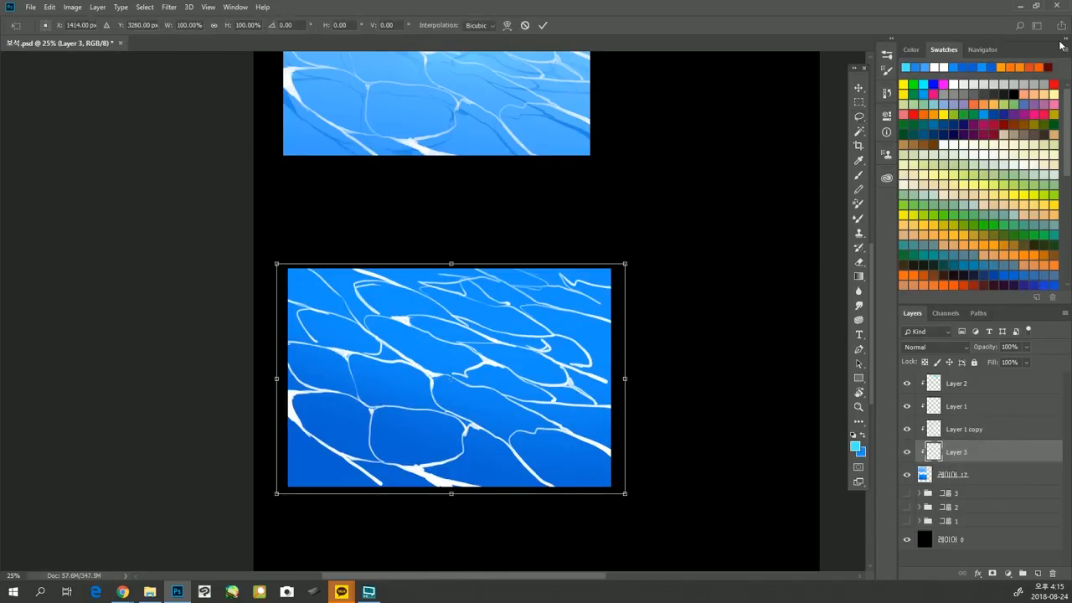
pyautogui.press('Down')
pyautogui.press('Down')
pyautogui.press('Down')
pyautogui.press('Down')
pyautogui.press('Down')
pyautogui.press('Down')
pyautogui.press('Down')
pyautogui.press('Down')
pyautogui.press('Down')
pyautogui.press('Down')
pyautogui.press('Down')
pyautogui.press('Down')
pyautogui.press('Down')
pyautogui.press('Down')
pyautogui.press('Down')
pyautogui.press('Down')
pyautogui.press('Down')
pyautogui.press('Down')
pyautogui.press('Down')
pyautogui.press('Down')
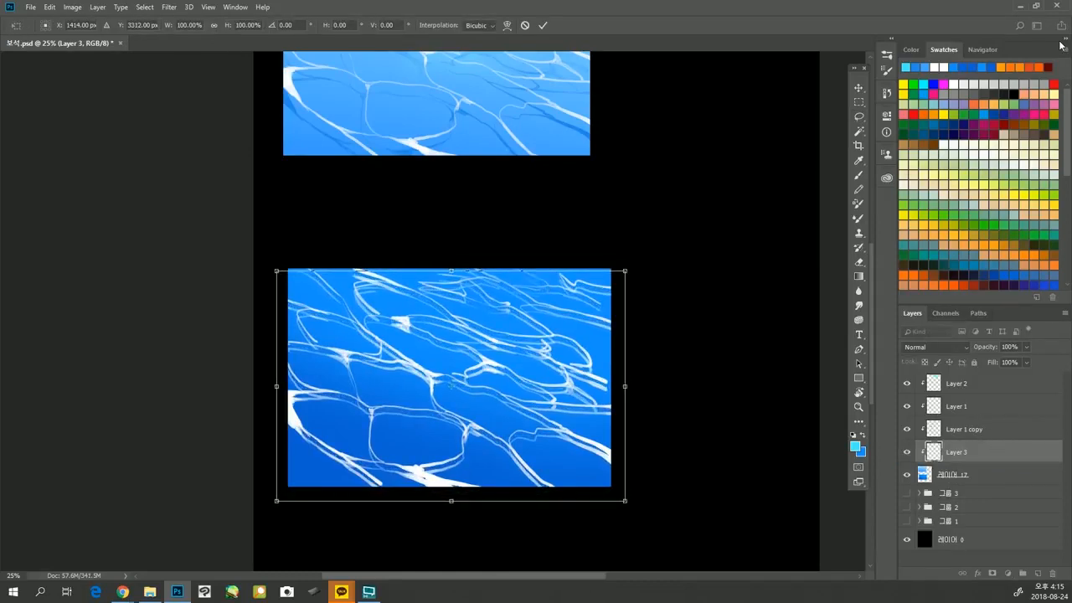
pyautogui.press('Down')
pyautogui.press('Down')
pyautogui.press('Down')
pyautogui.press('Down')
pyautogui.press('Down')
pyautogui.press('Down')
pyautogui.press('Down')
pyautogui.press('Down')
pyautogui.press('Down')
pyautogui.press('Down')
pyautogui.press('Down')
pyautogui.press('Down')
pyautogui.press('Down')
pyautogui.press('Down')
pyautogui.press('Down')
pyautogui.press('Down')
pyautogui.press('Down')
pyautogui.press('Down')
pyautogui.press('Down')
pyautogui.press('Down')
pyautogui.press('Left')
pyautogui.press('Left')
pyautogui.press('Left')
pyautogui.press('Left')
pyautogui.press('Left')
pyautogui.press('Left')
pyautogui.press('Left')
pyautogui.press('Left')
pyautogui.press('Left')
pyautogui.press('Left')
pyautogui.press('Left')
pyautogui.press('Left')
pyautogui.press('Left')
pyautogui.press('Left')
pyautogui.press('Left')
pyautogui.press('Left')
pyautogui.press('Left')
pyautogui.press('Left')
pyautogui.press('Left')
pyautogui.press('Left')
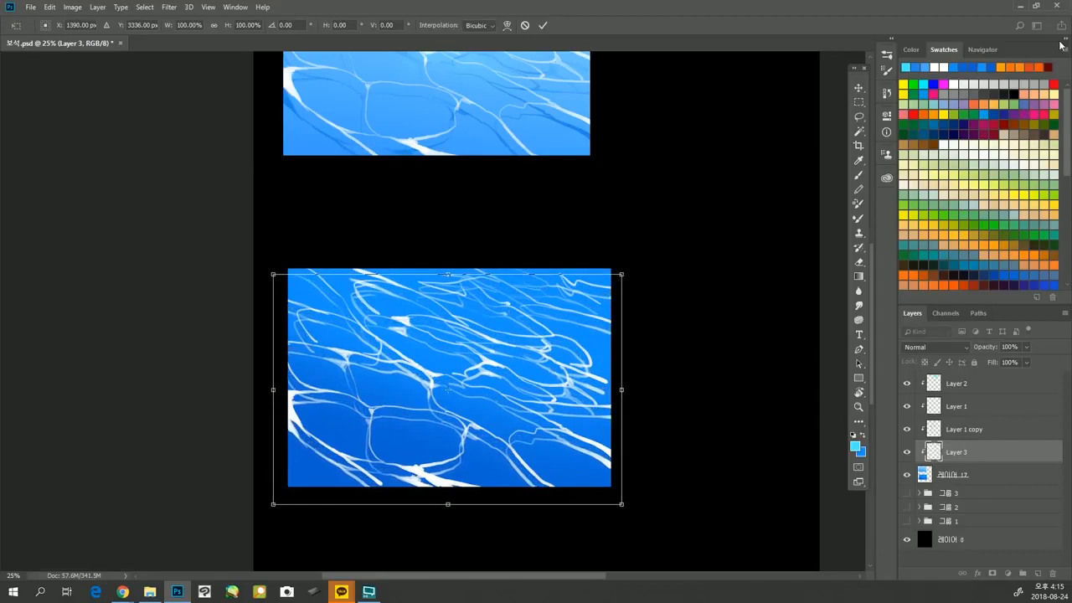
pyautogui.press('Return')
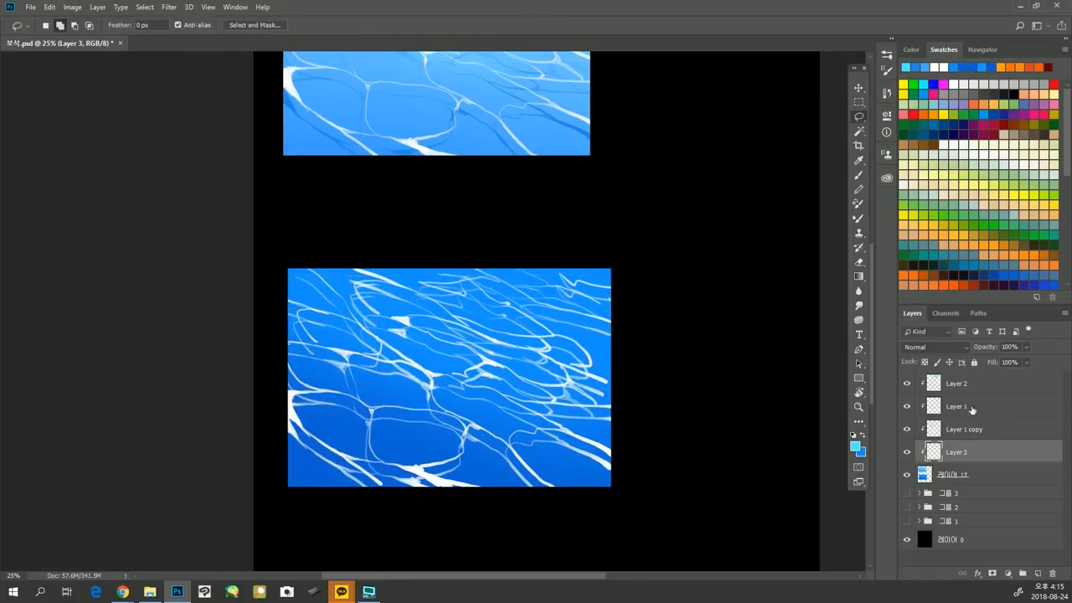
# Load Layer 3's ripples as a selection and set the Brush's foreground colour to dark blue #0733a3.
pyautogui.keyDown('ctrl'); pyautogui.click(935, 456); pyautogui.keyUp('ctrl')
pyautogui.moveTo(563, 355); pyautogui.dragTo(547, 332)
pyautogui.press('b')
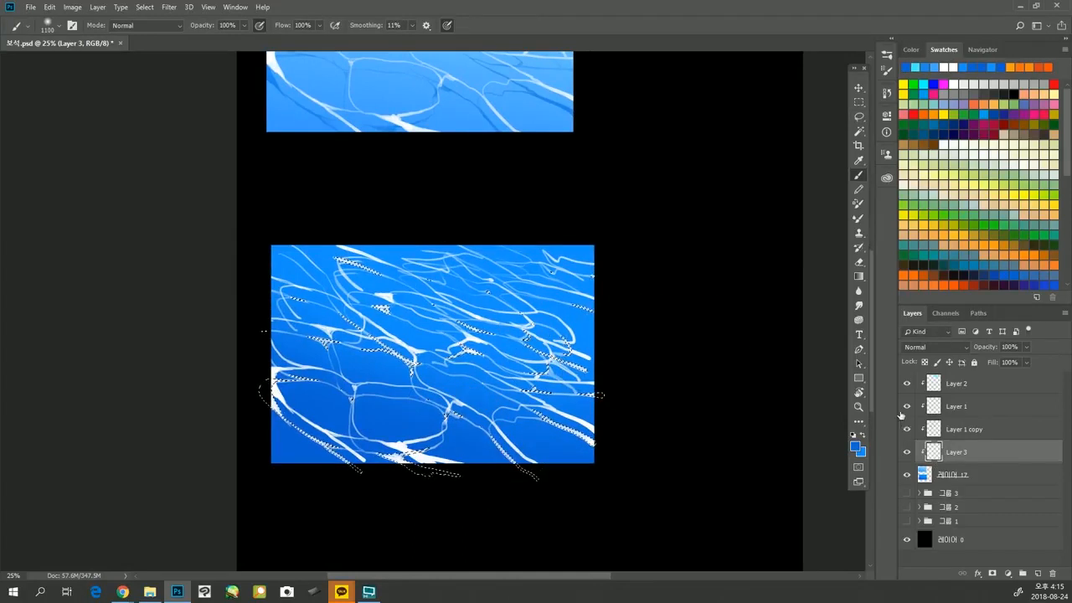
pyautogui.click(855, 447)
pyautogui.click(606, 183)
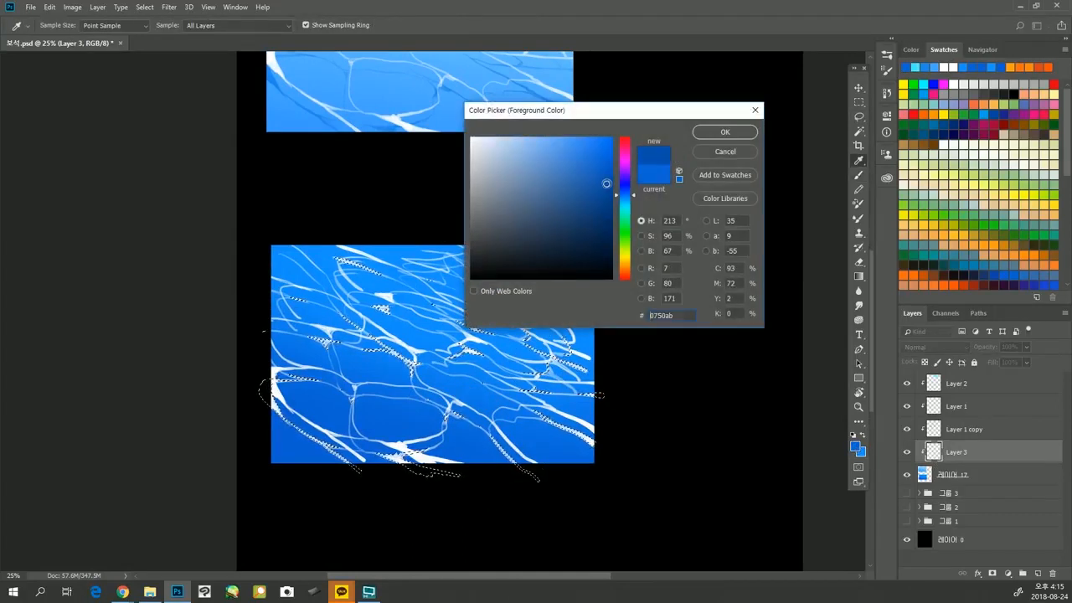
pyautogui.moveTo(606, 183); pyautogui.dragTo(606, 189)
pyautogui.click(629, 190)
pyautogui.click(626, 191)
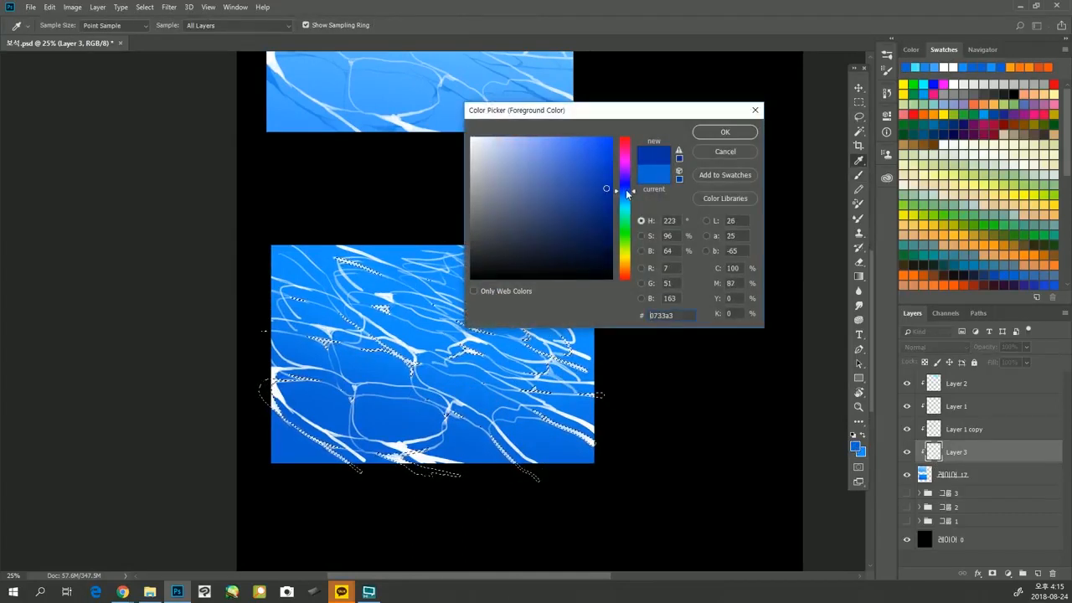
pyautogui.click(725, 132)
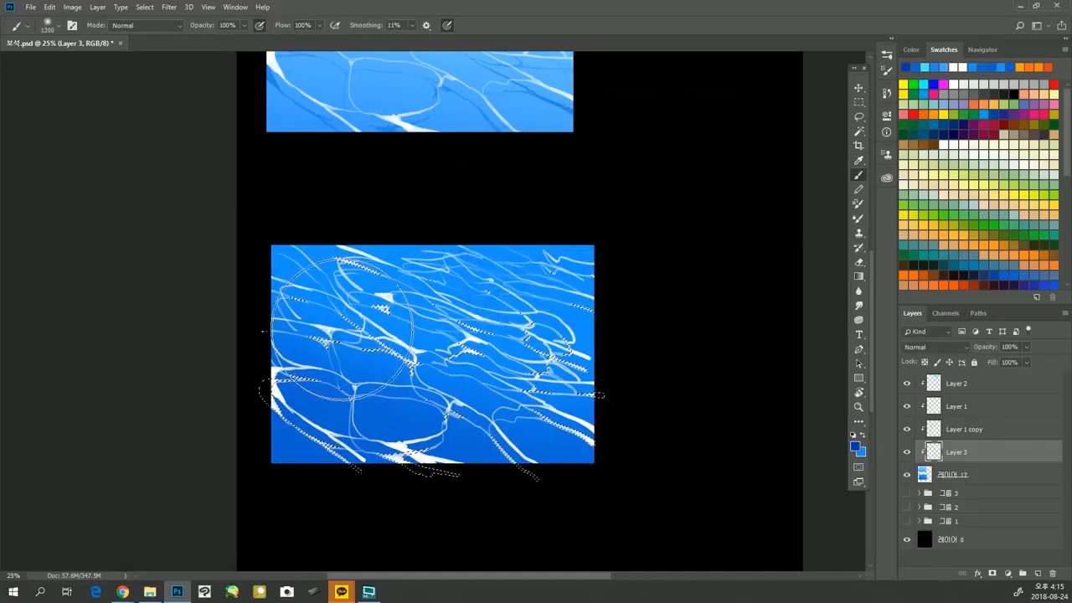
# Paint the selected ripples on Layer 3 dark blue with the Brush at 1400 px, and deselect them.
pyautogui.press(']')
pyautogui.moveTo(290, 304)
pyautogui.mouseDown()
pyautogui.moveTo(359, 370)
pyautogui.moveTo(359, 405)
pyautogui.mouseUp()
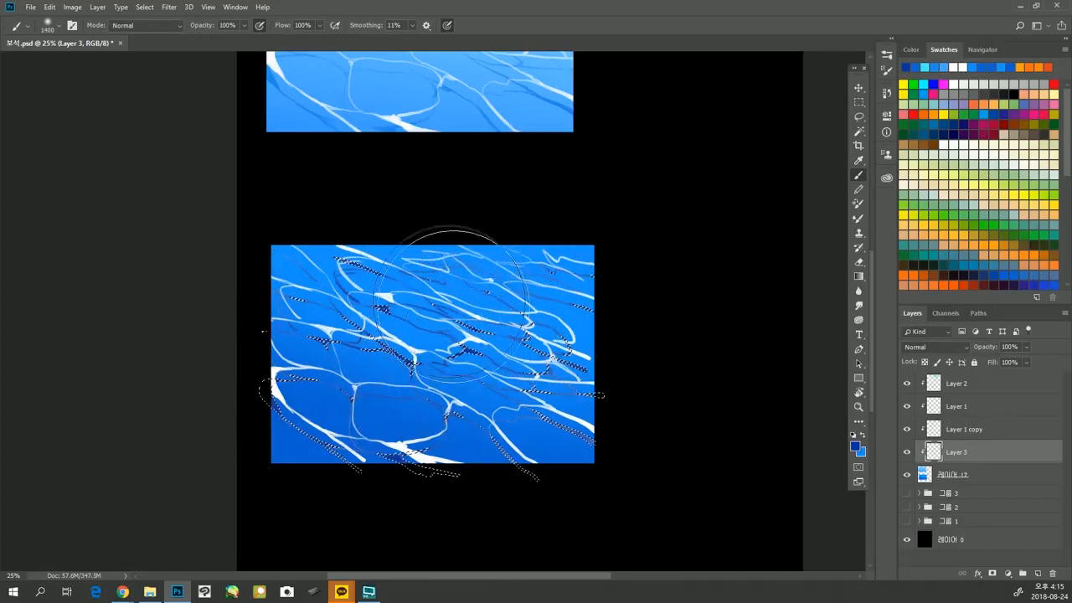
pyautogui.hotkey('ctrl', 'd')
pyautogui.hotkey('ctrl', 't')
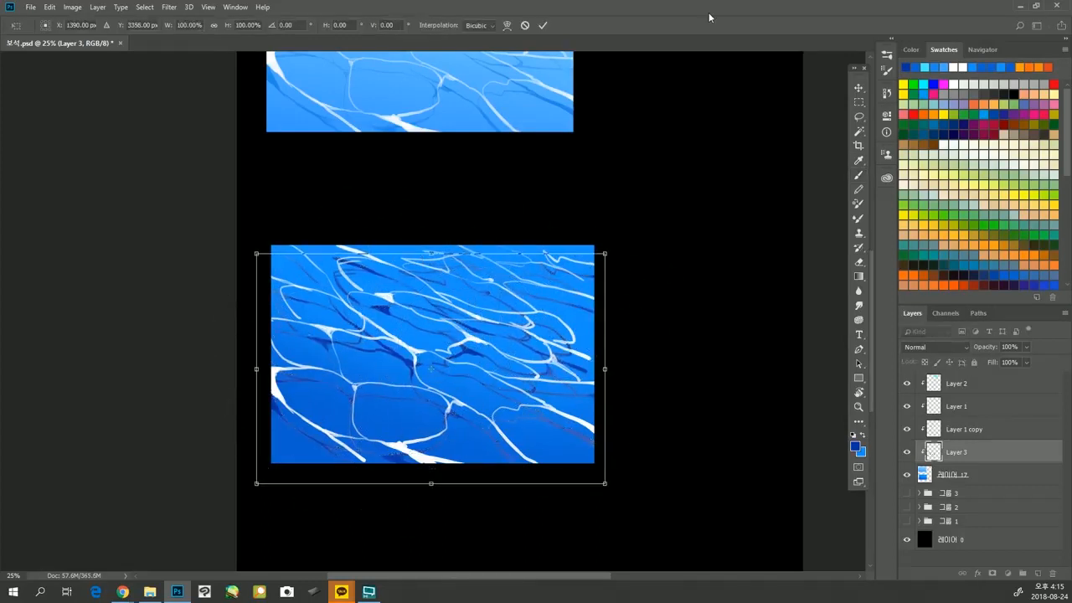
pyautogui.press('Return')
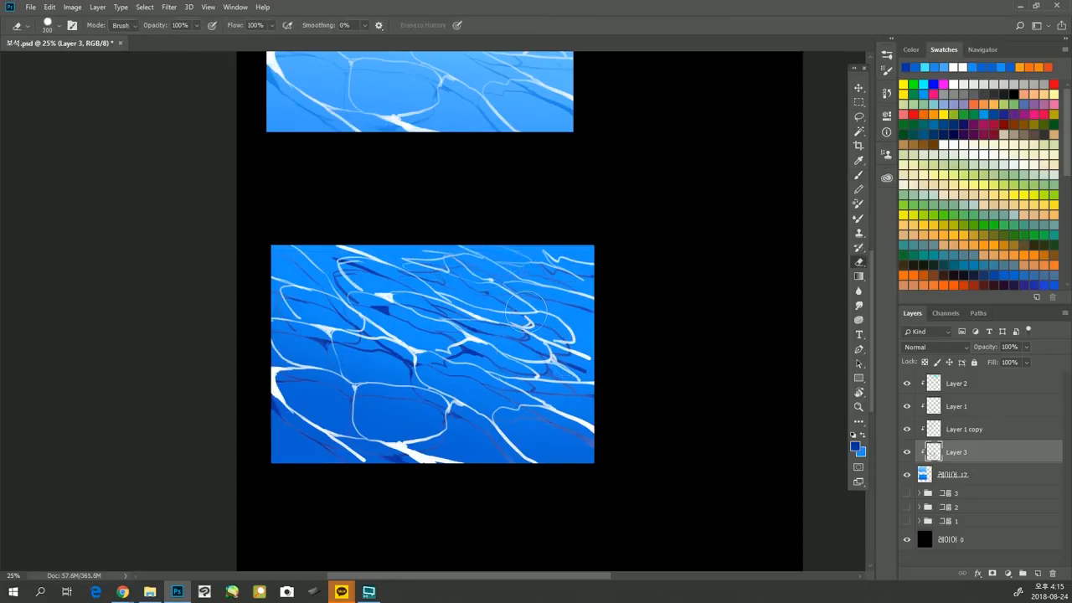
# Set the Eraser to a soft round tip at 1000 px and fade Layer 3's dark ripples in the darker rectangle's upper area.
pyautogui.press(']')
pyautogui.press(']')
pyautogui.press(']')
pyautogui.press(']')
pyautogui.press(']')
pyautogui.click(54, 26)
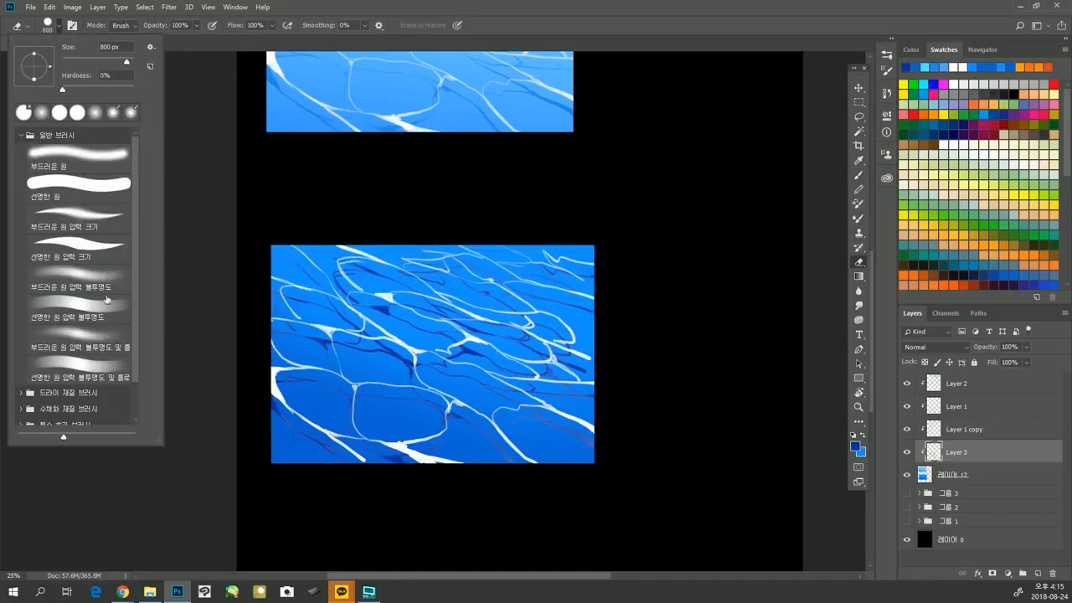
pyautogui.click(327, 199)
pyautogui.press(']')
pyautogui.press(']')
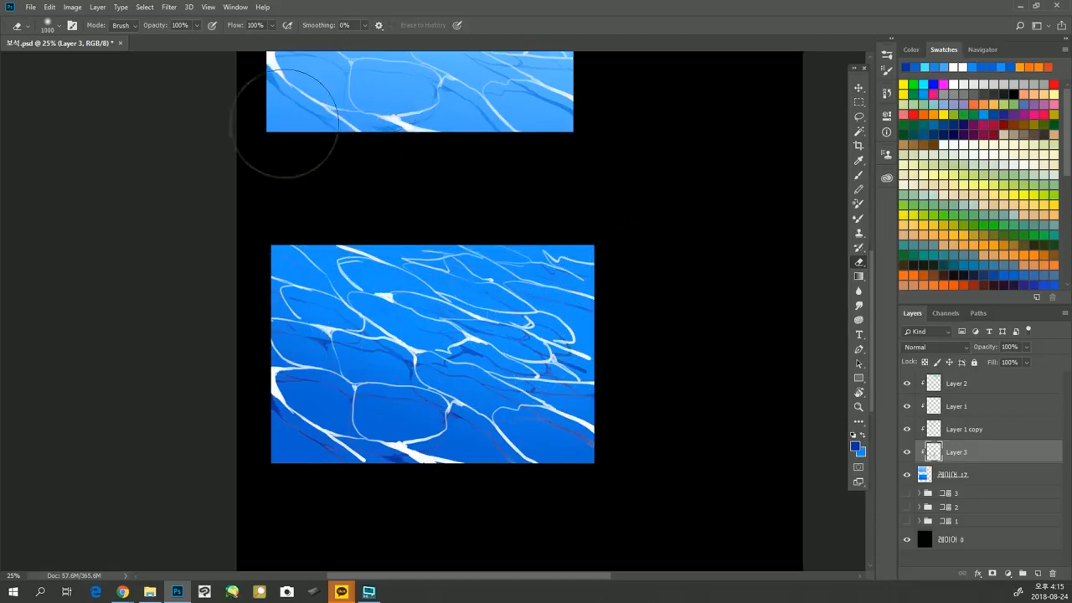
# Apply a Motion Blur to the shadow ripples on Layer 3 with an angle of -43° and a distance of 39 pixels.
pyautogui.click(170, 8)
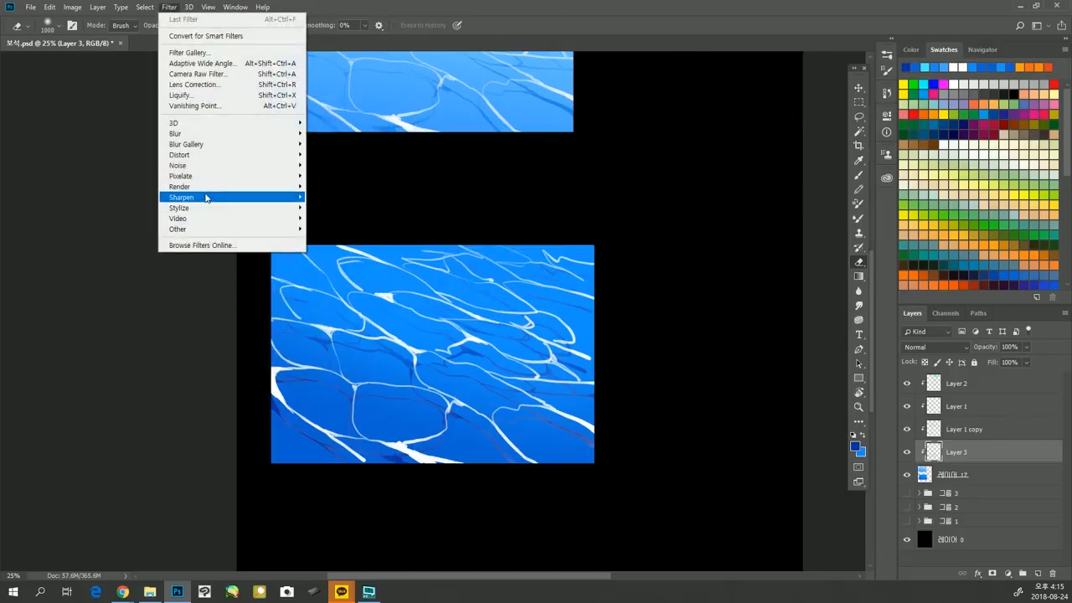
pyautogui.moveTo(205, 187)
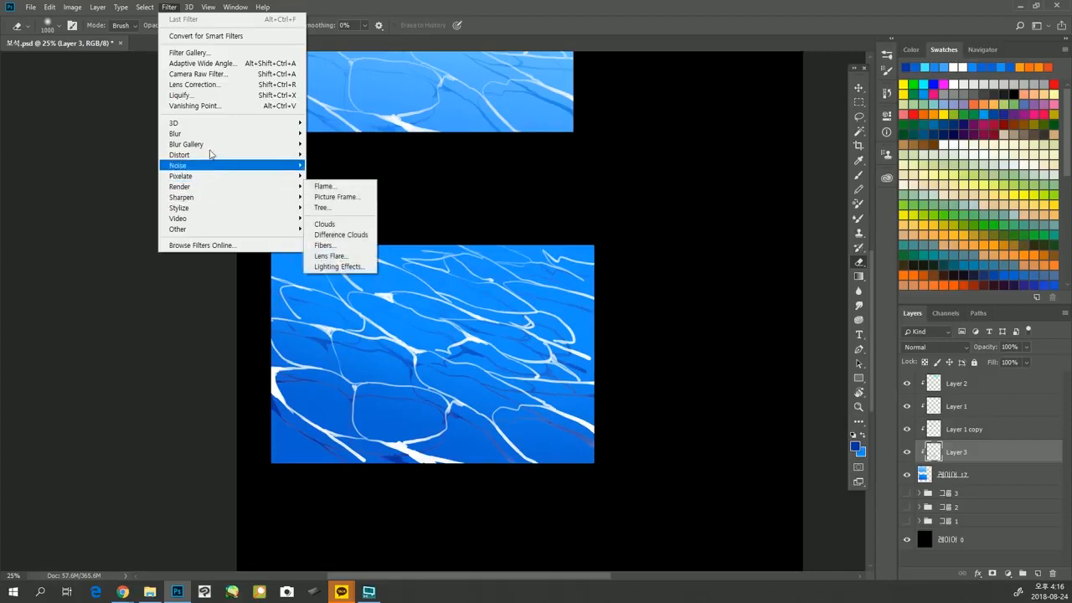
pyautogui.moveTo(218, 137)
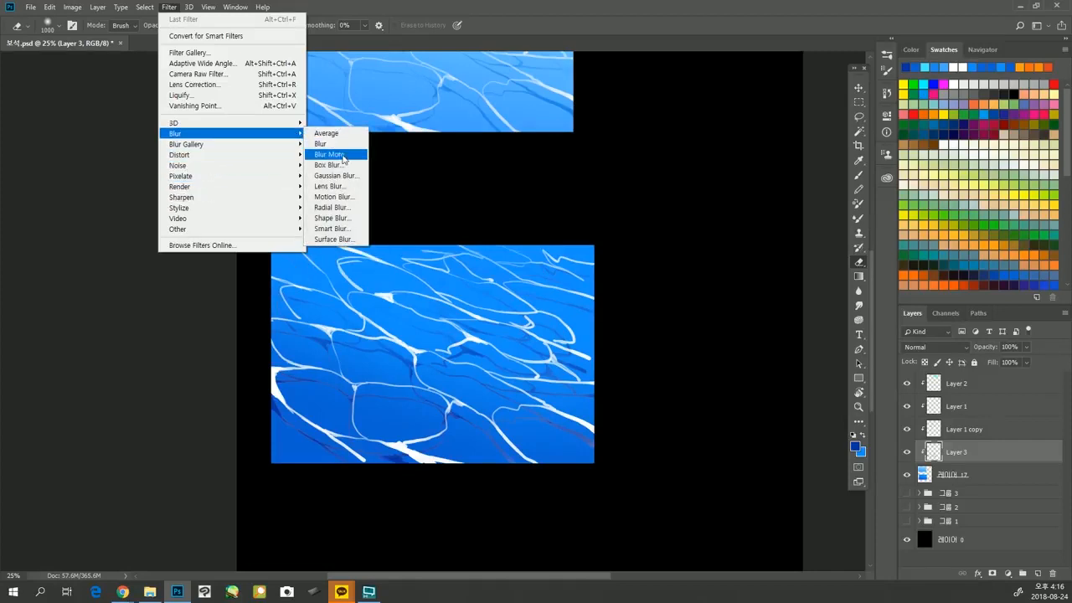
pyautogui.click(350, 197)
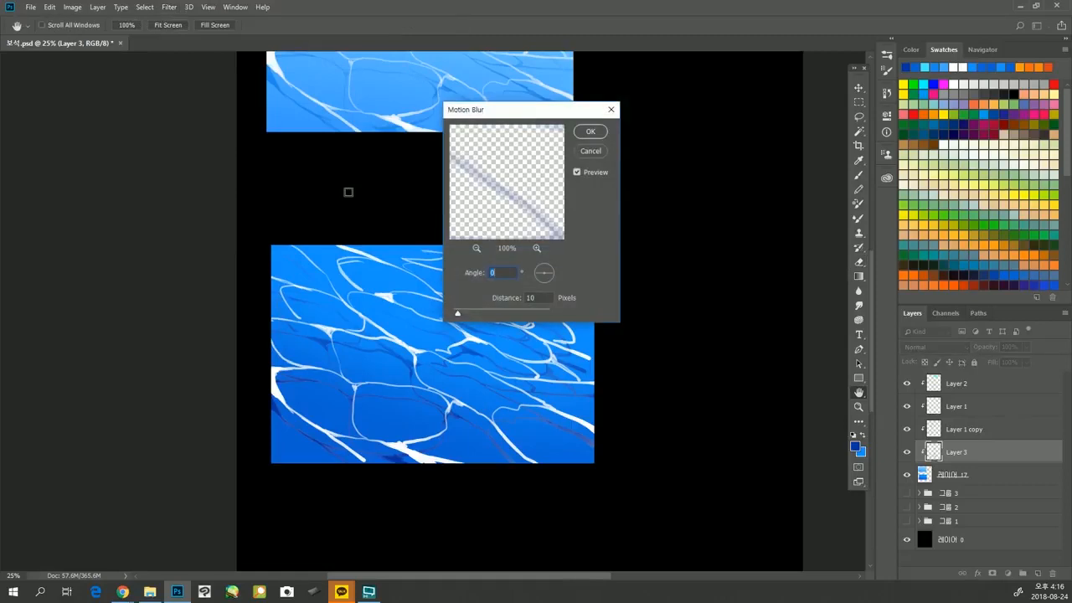
pyautogui.moveTo(555, 275); pyautogui.dragTo(555, 283)
pyautogui.moveTo(472, 314)
pyautogui.mouseDown()
pyautogui.moveTo(483, 313)
pyautogui.moveTo(474, 314)
pyautogui.mouseUp()
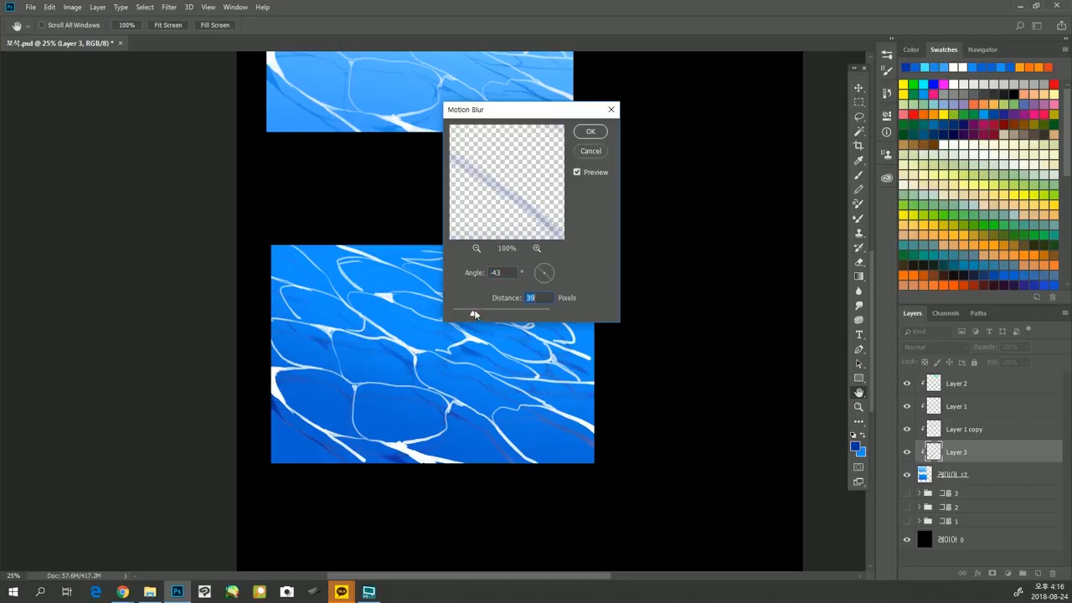
pyautogui.click(596, 134)
pyautogui.press('e')
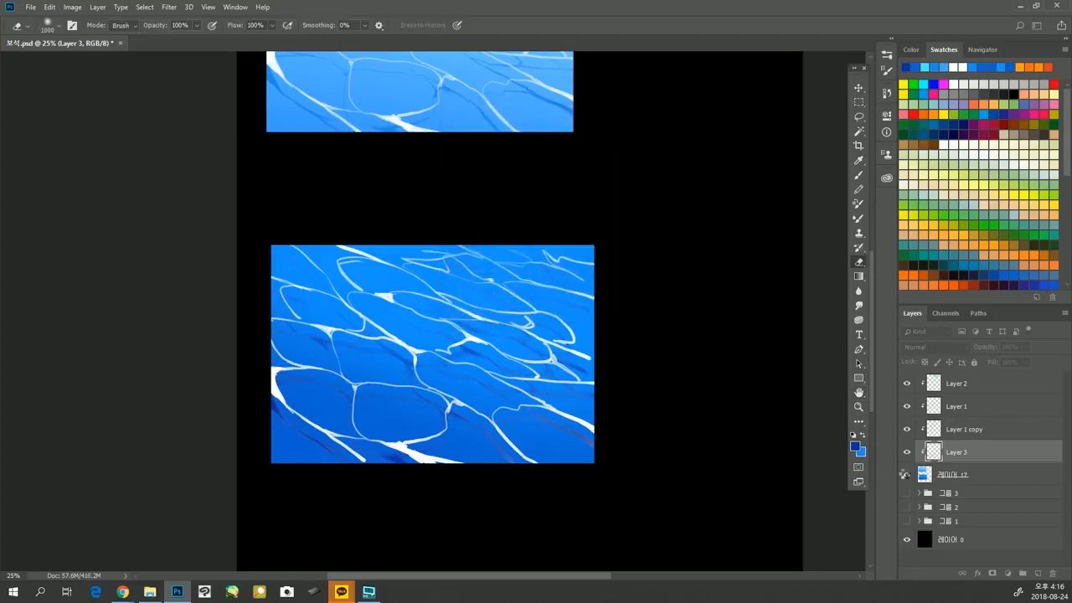
# Marquee-select the darker rectangle's area on Layer 1 copy, apply a Motion Blur of -43° and 39 pixels, and deselect.
pyautogui.click(981, 431)
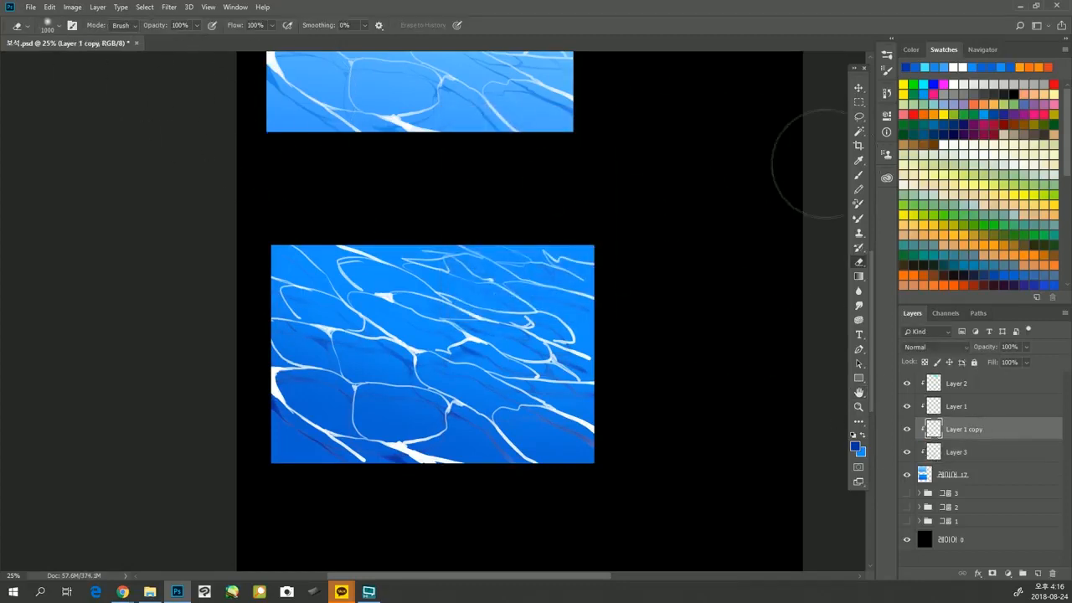
pyautogui.press('m')
pyautogui.moveTo(237, 200); pyautogui.dragTo(705, 552)
pyautogui.click(169, 7)
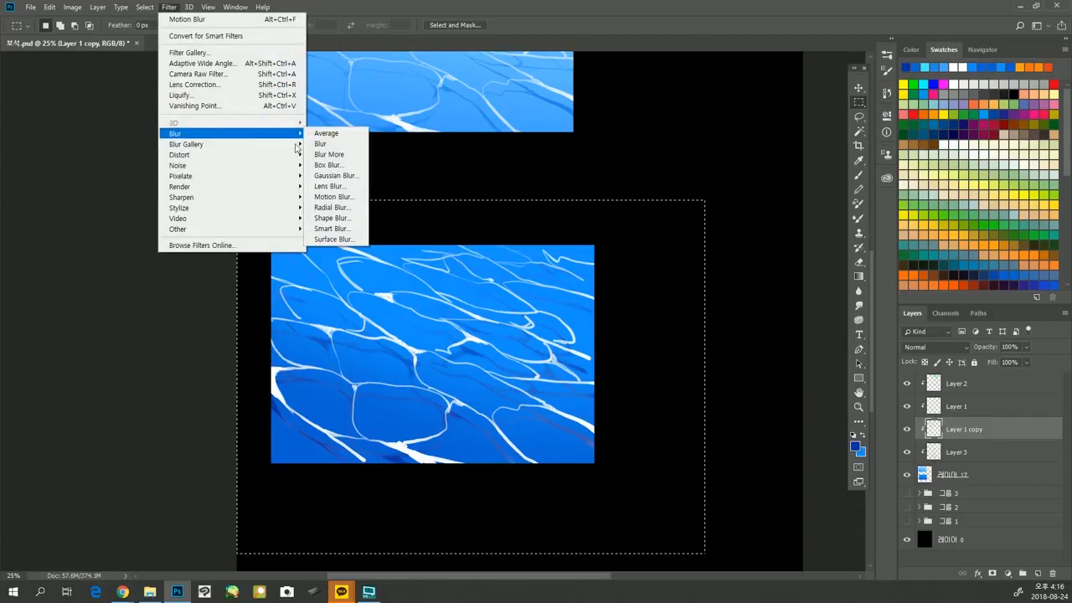
pyautogui.moveTo(298, 136)
pyautogui.click(337, 196)
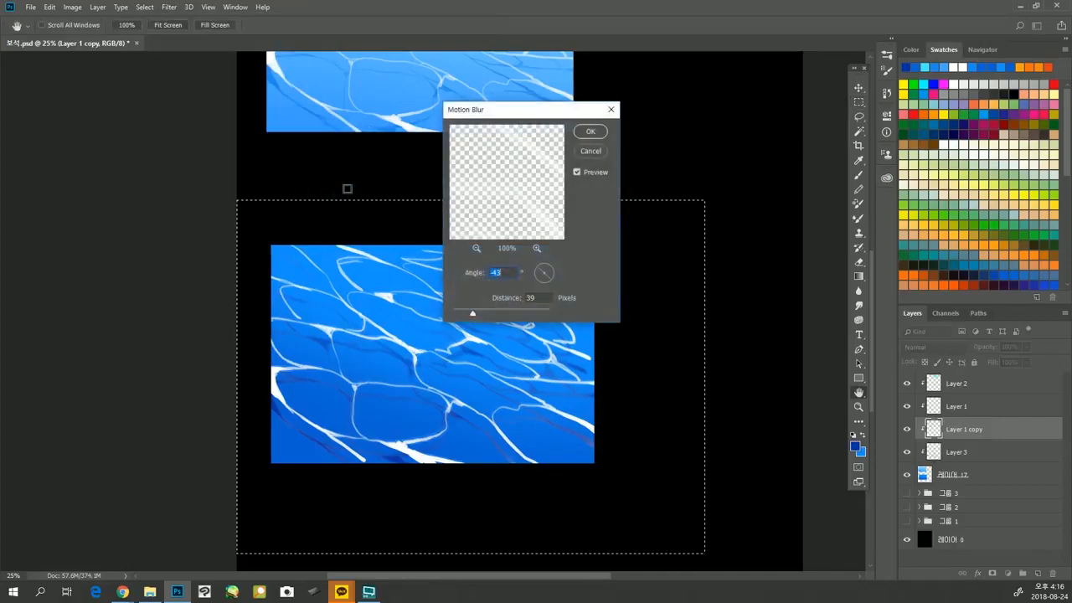
pyautogui.click(592, 133)
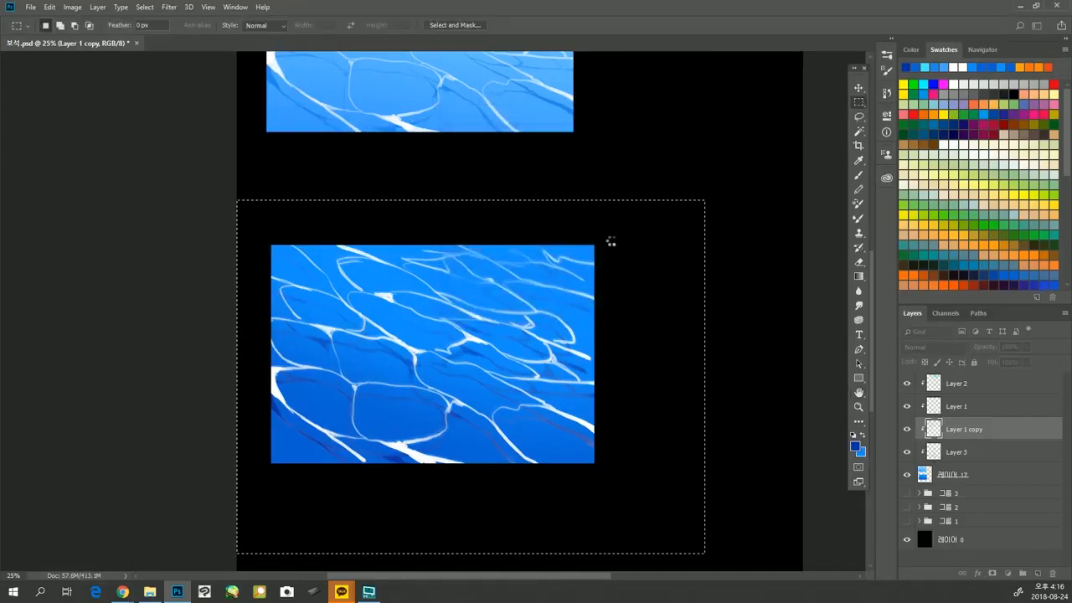
pyautogui.hotkey('ctrl', 'd')
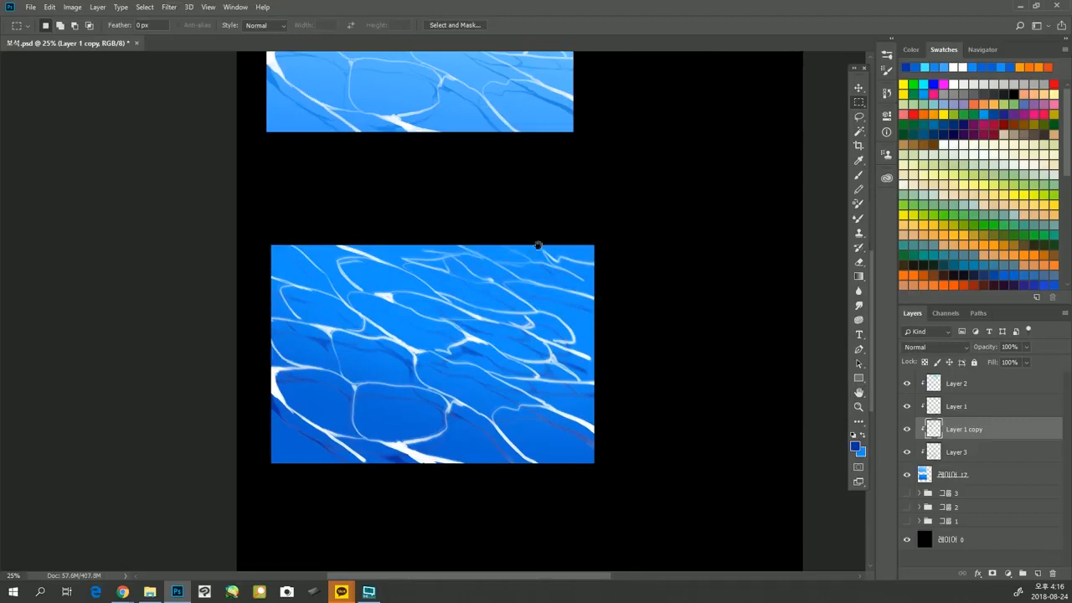
# Select the light rectangle's cyan glow on Layer 2, copy it onto the darker rectangle's upper-right corner, and deselect.
pyautogui.moveTo(539, 245); pyautogui.dragTo(583, 309)
pyautogui.keyDown('alt'); pyautogui.click(558, 280); pyautogui.keyUp('alt')
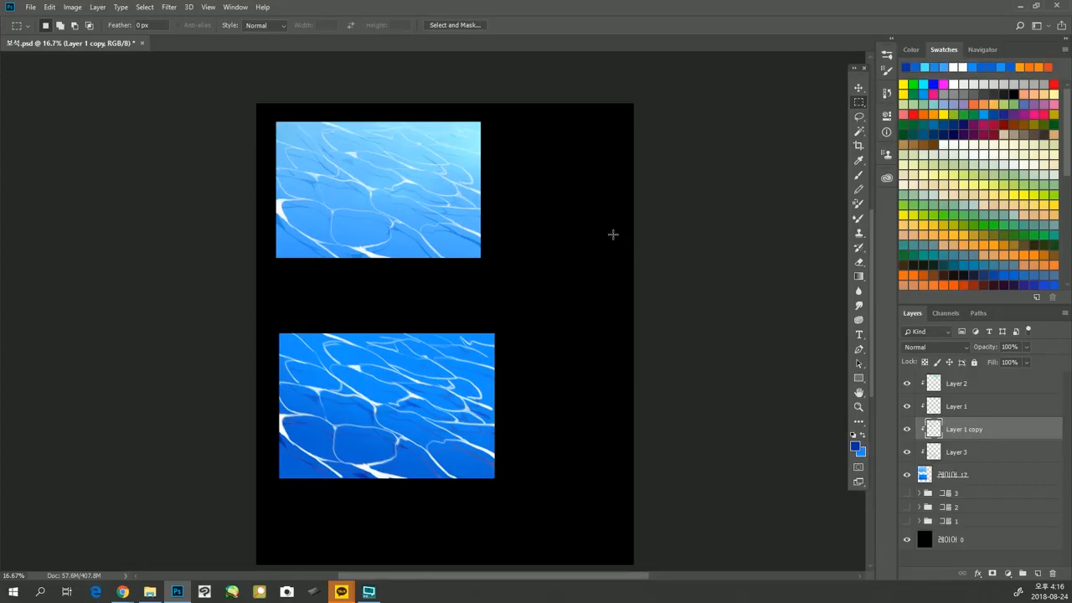
pyautogui.click(1011, 383)
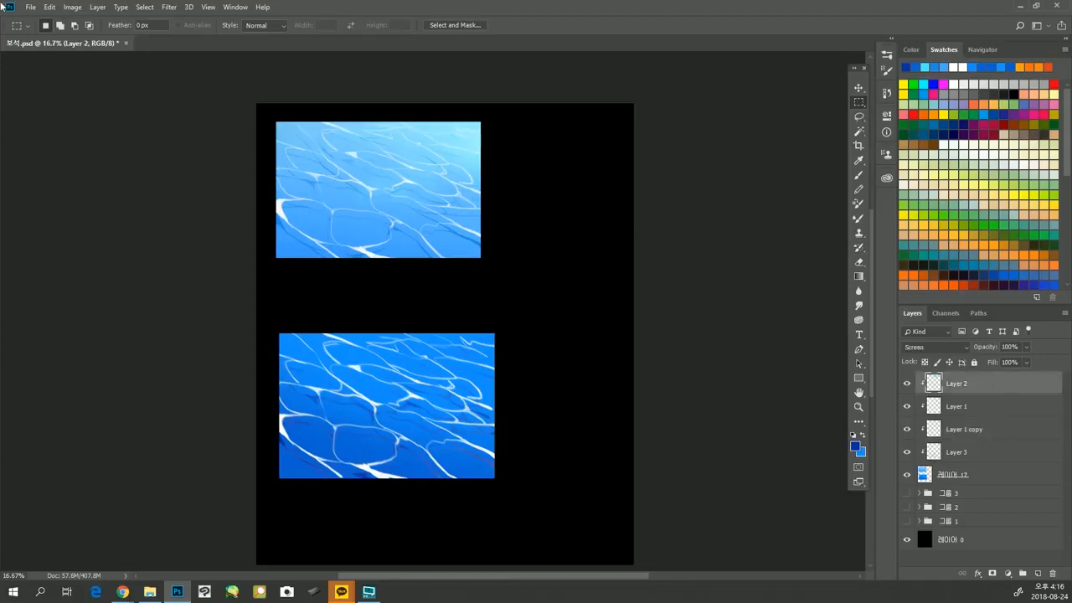
pyautogui.moveTo(256, 104); pyautogui.dragTo(550, 273)
pyautogui.keyDown('ctrl'); pyautogui.keyDown('alt'); pyautogui.moveTo(451, 136); pyautogui.dragTo(433, 346); pyautogui.keyUp('alt'); pyautogui.keyUp('ctrl')
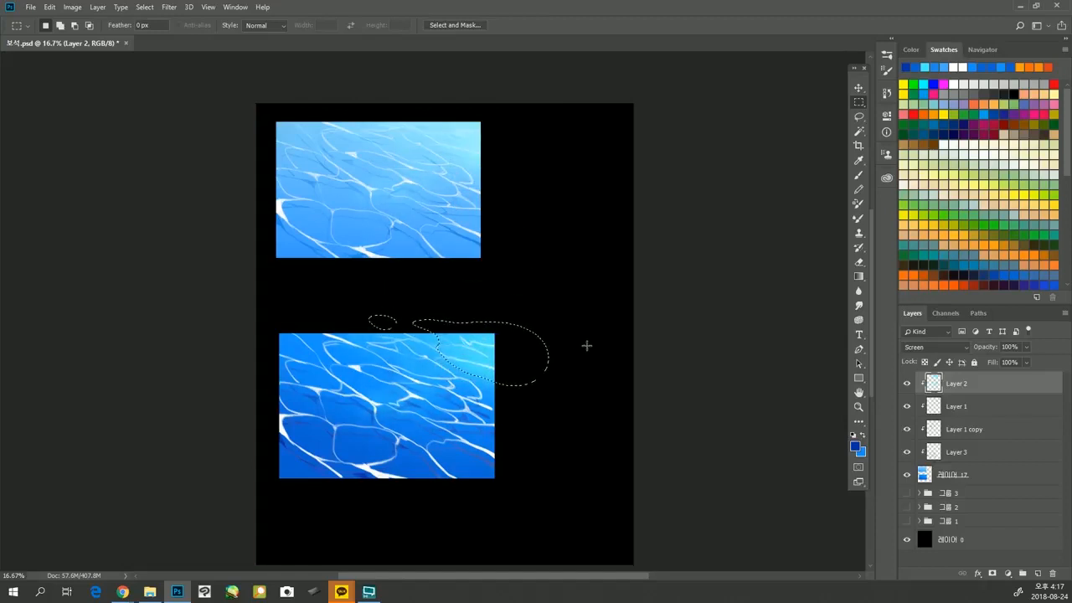
pyautogui.hotkey('ctrl', 'd')
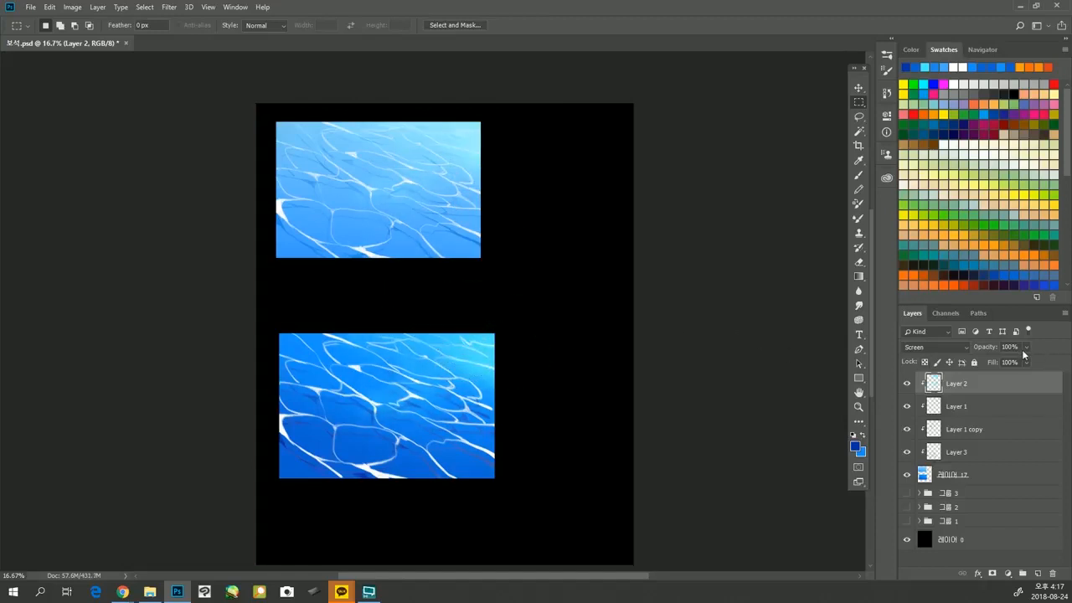